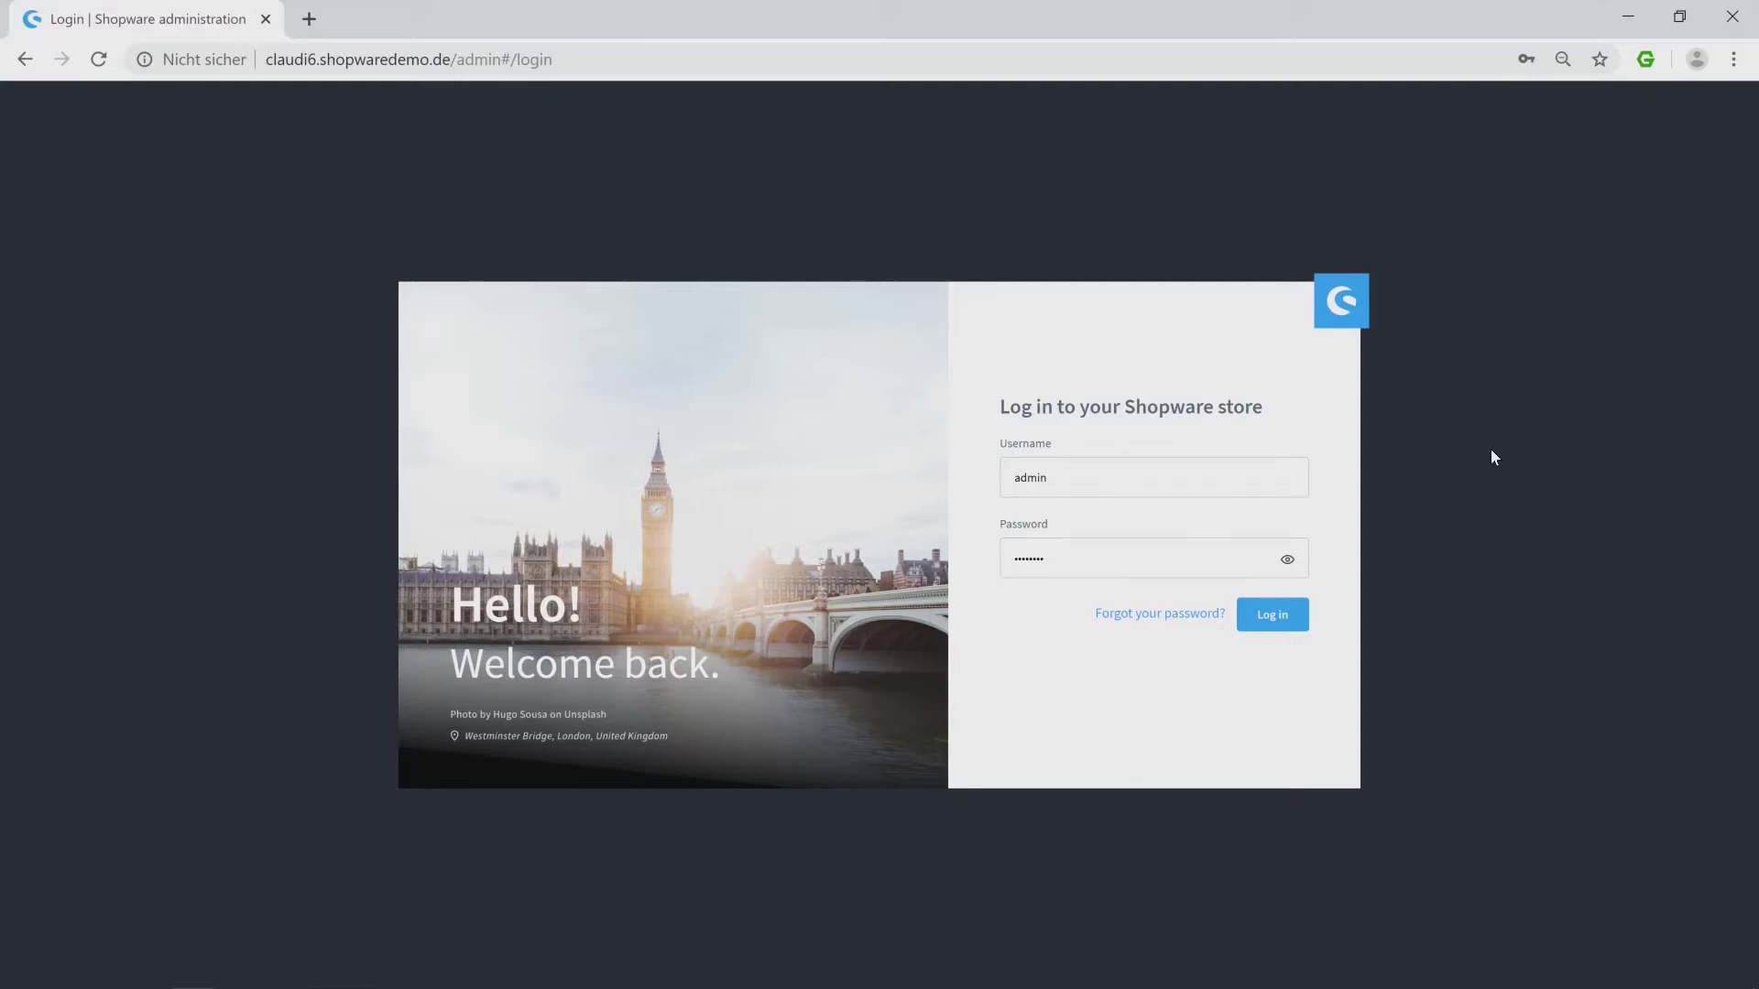
# Log in to the administration and view the user interface language options in your profile.
pyautogui.click(1281, 617)
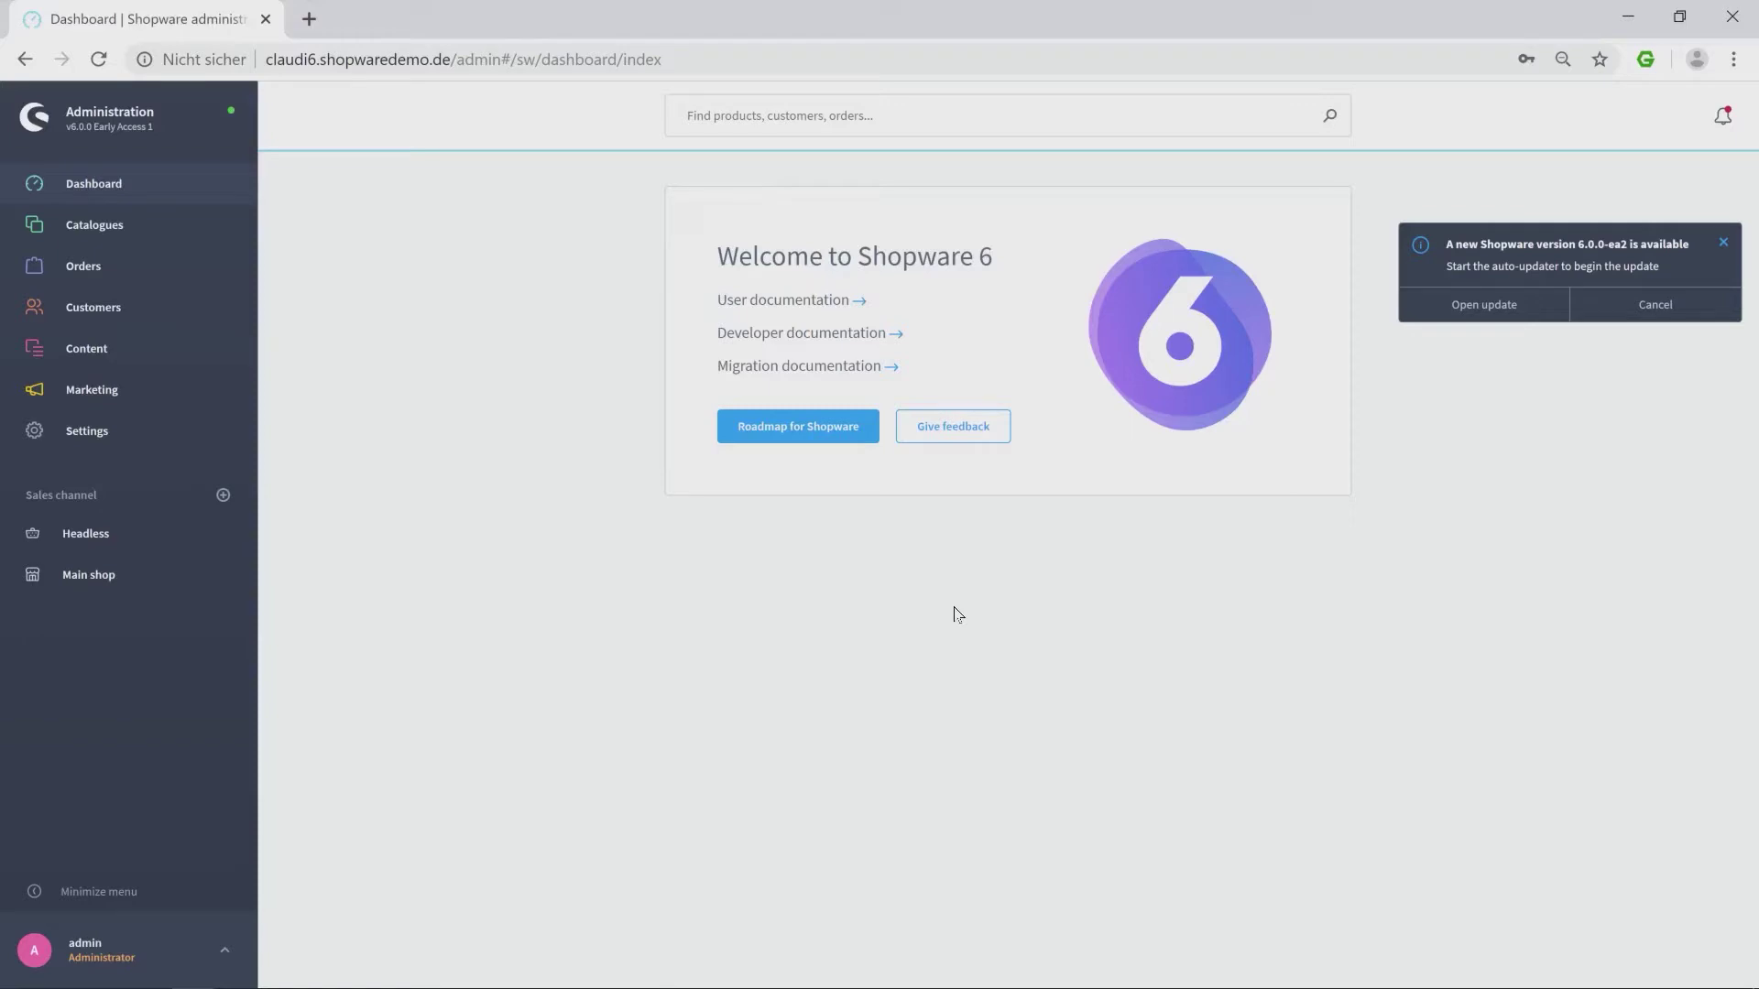
pyautogui.click(215, 941)
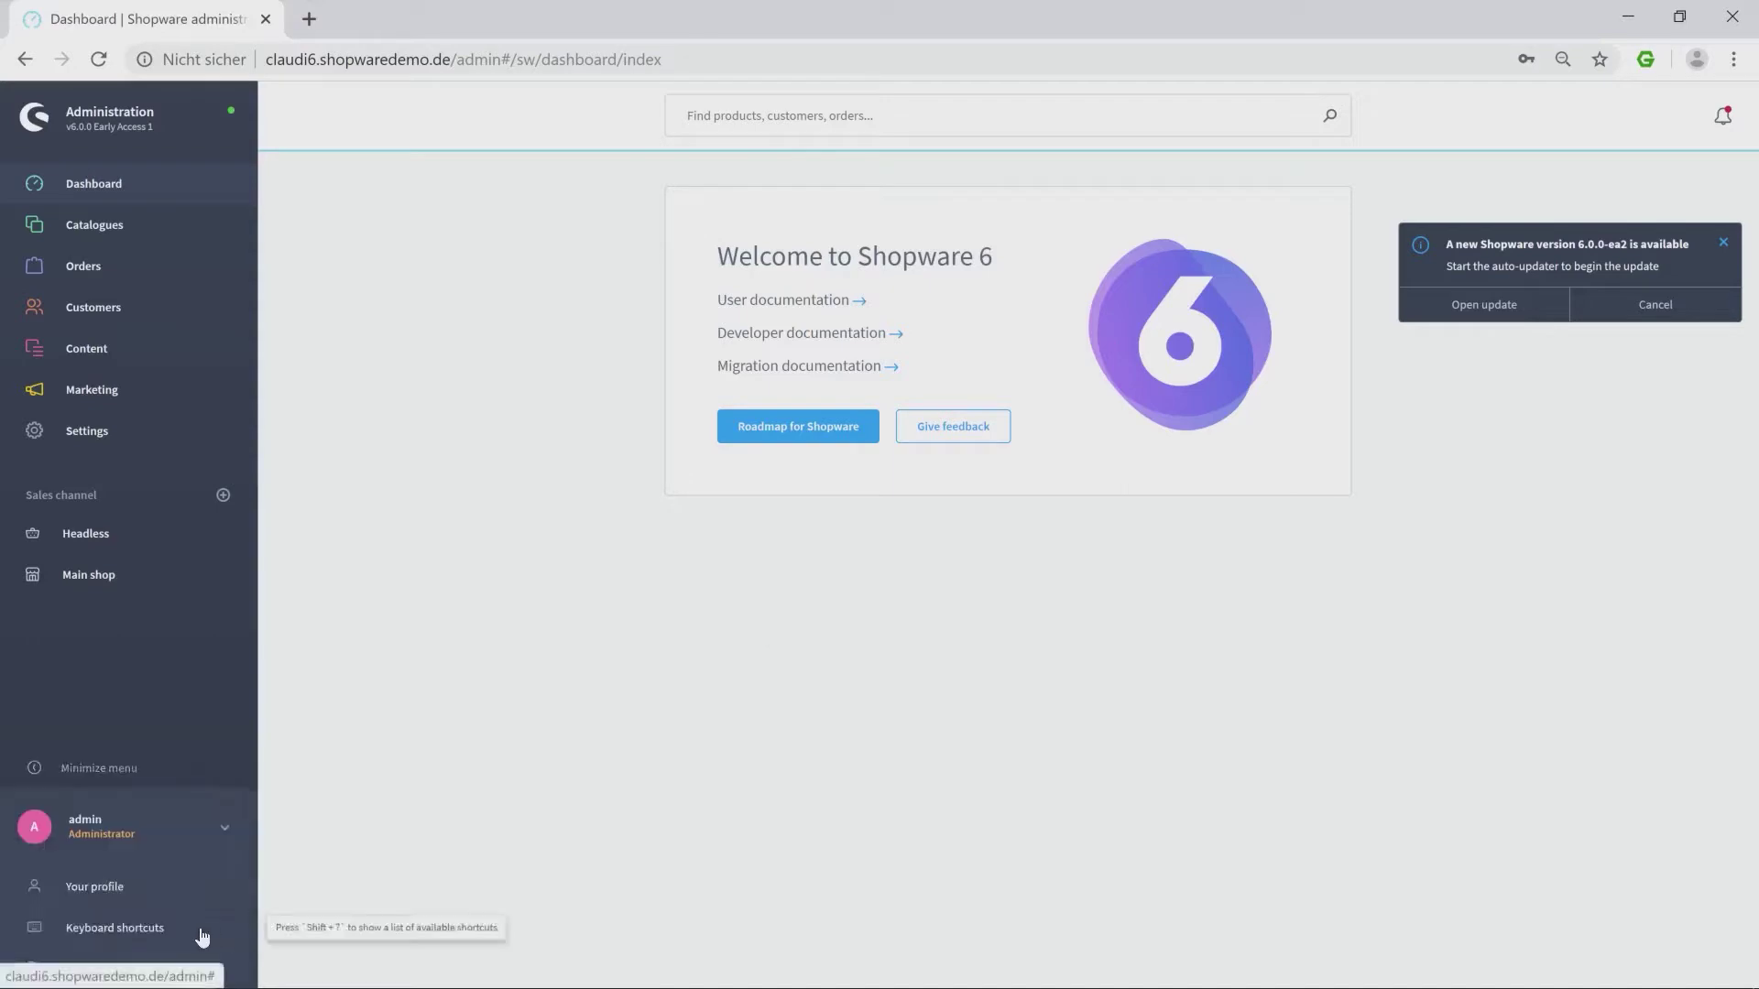
pyautogui.click(94, 888)
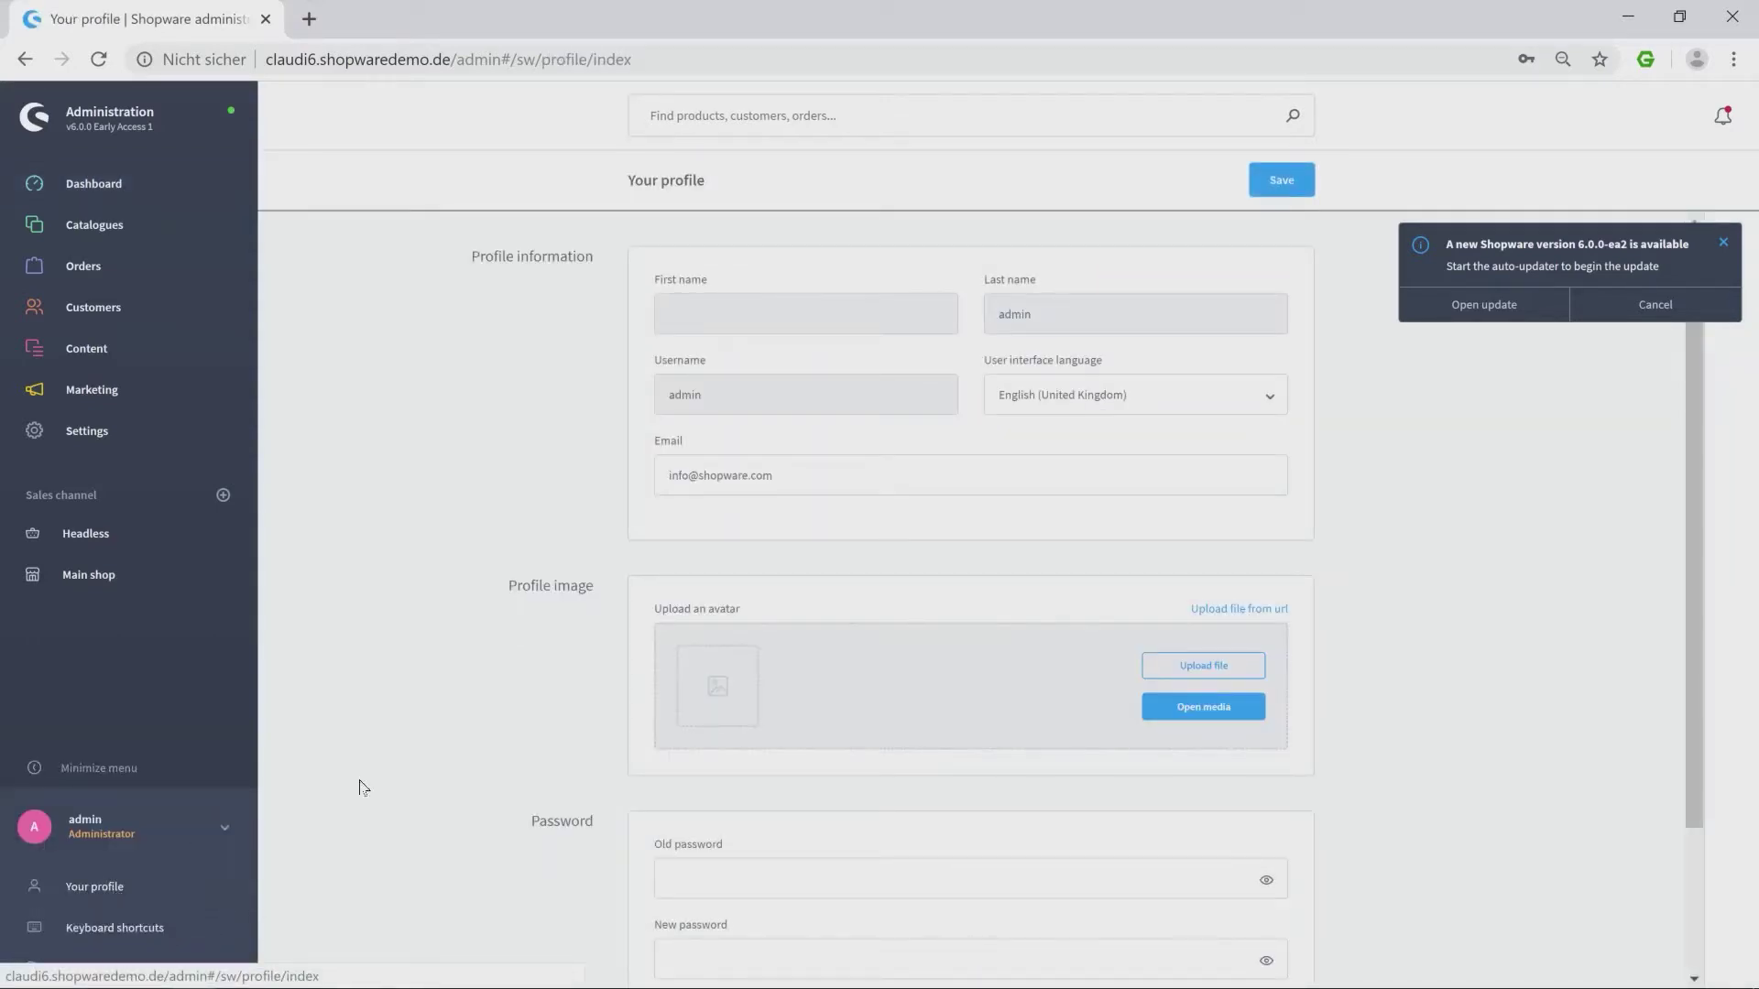
pyautogui.click(1194, 403)
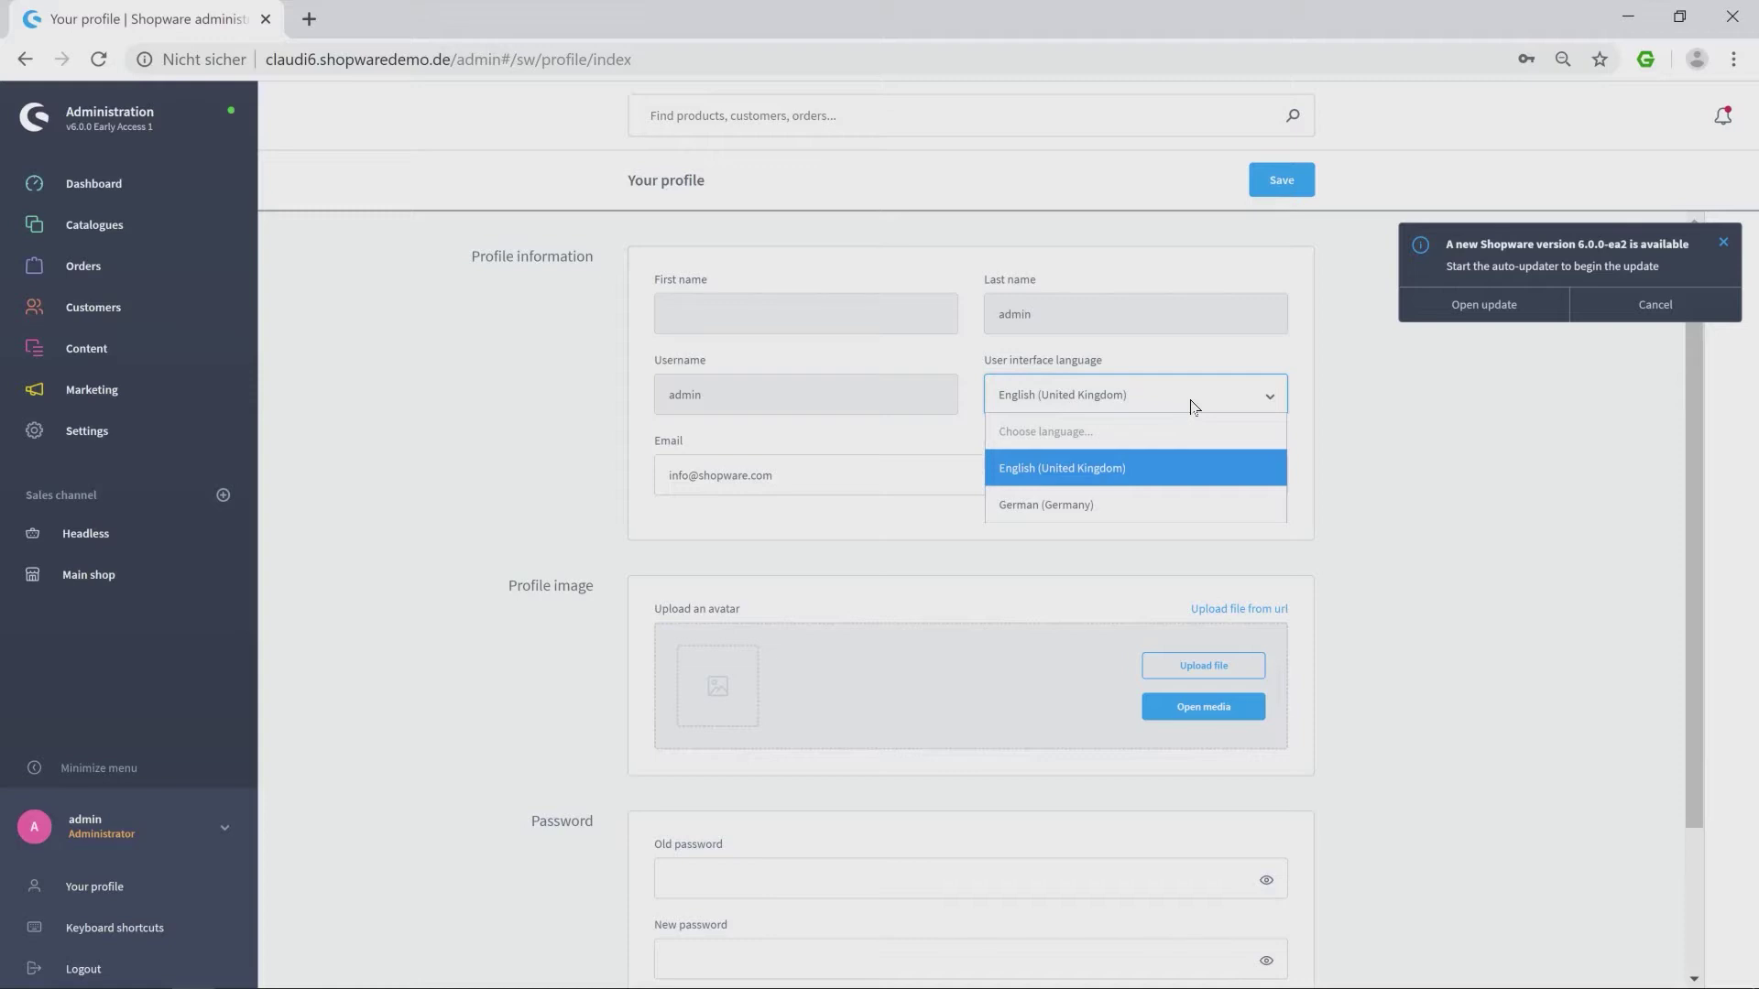
pyautogui.click(1193, 407)
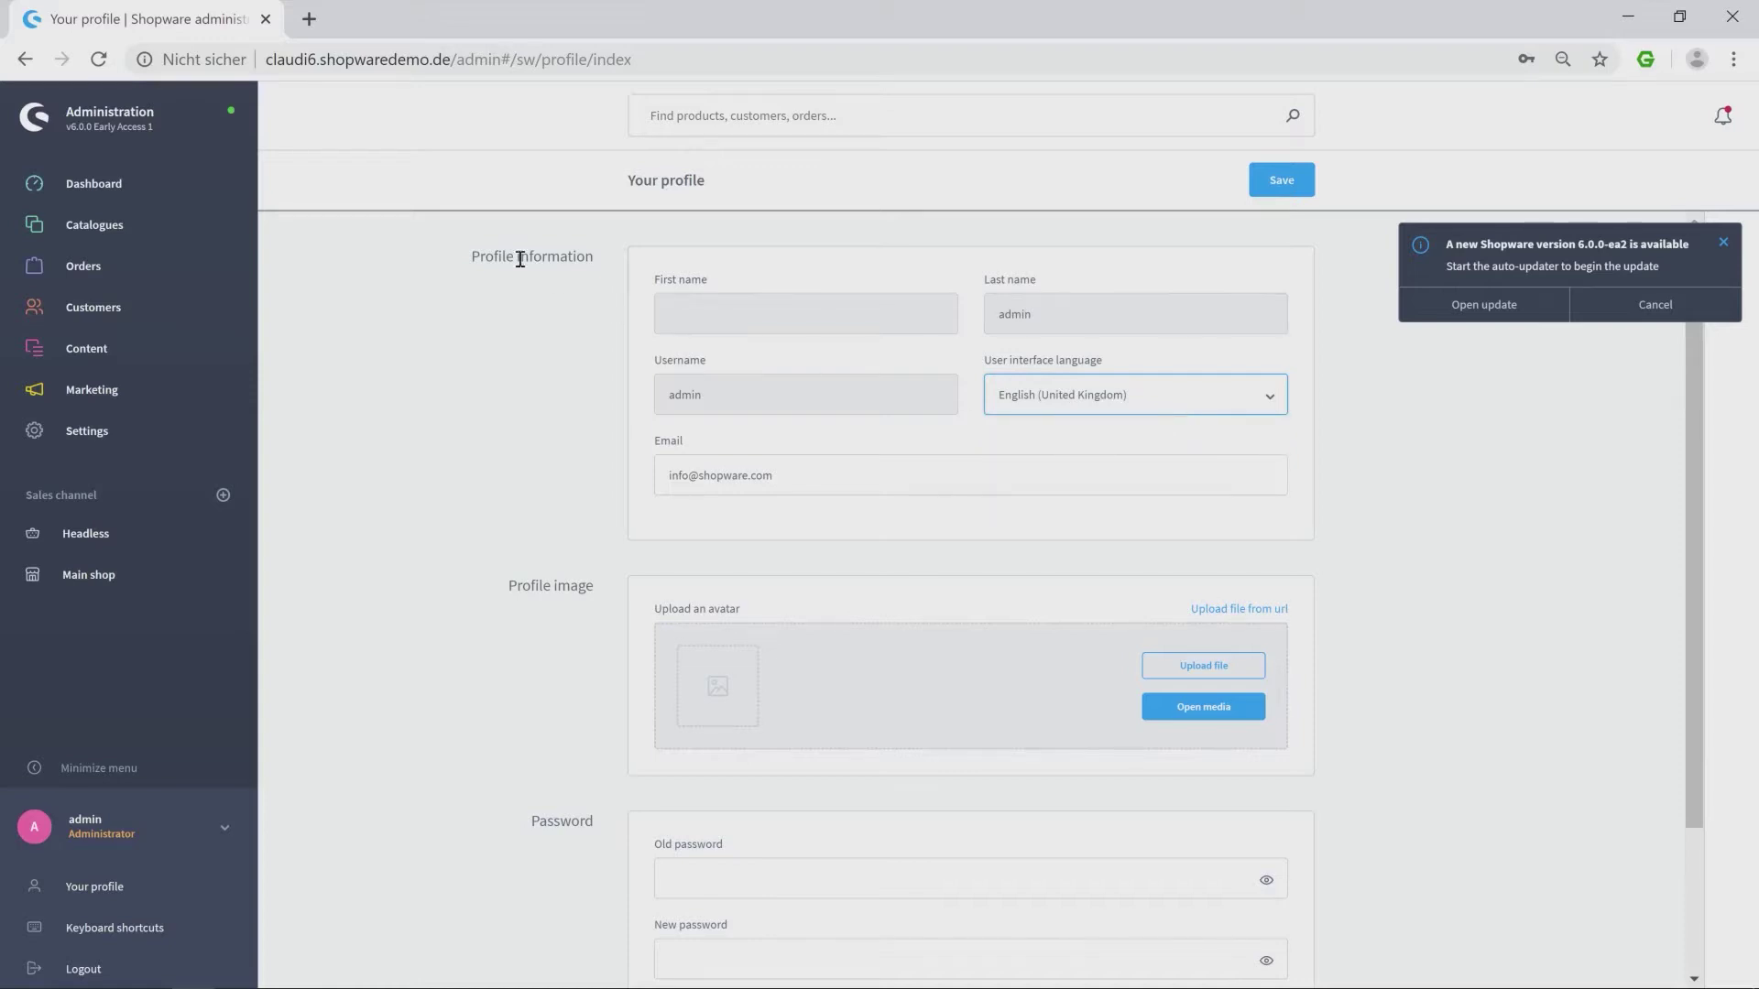
# Return to the dashboard and view the categories offered by the global search.
pyautogui.click(160, 187)
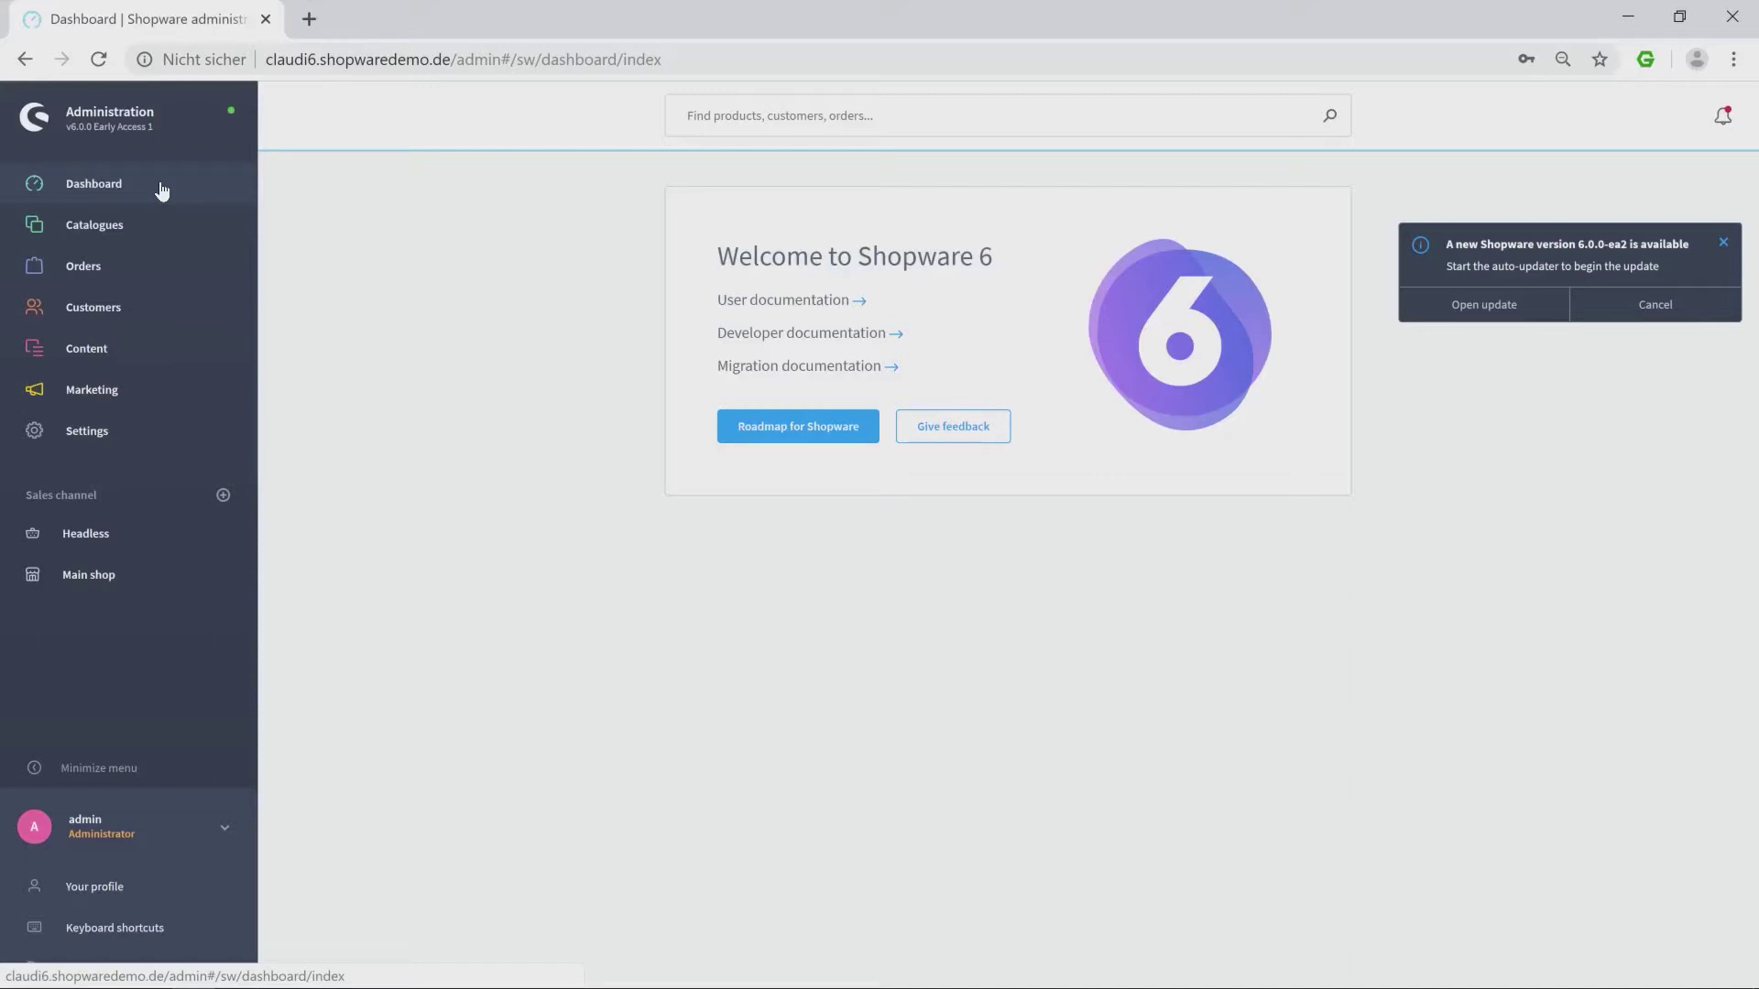
pyautogui.moveTo(230, 114)
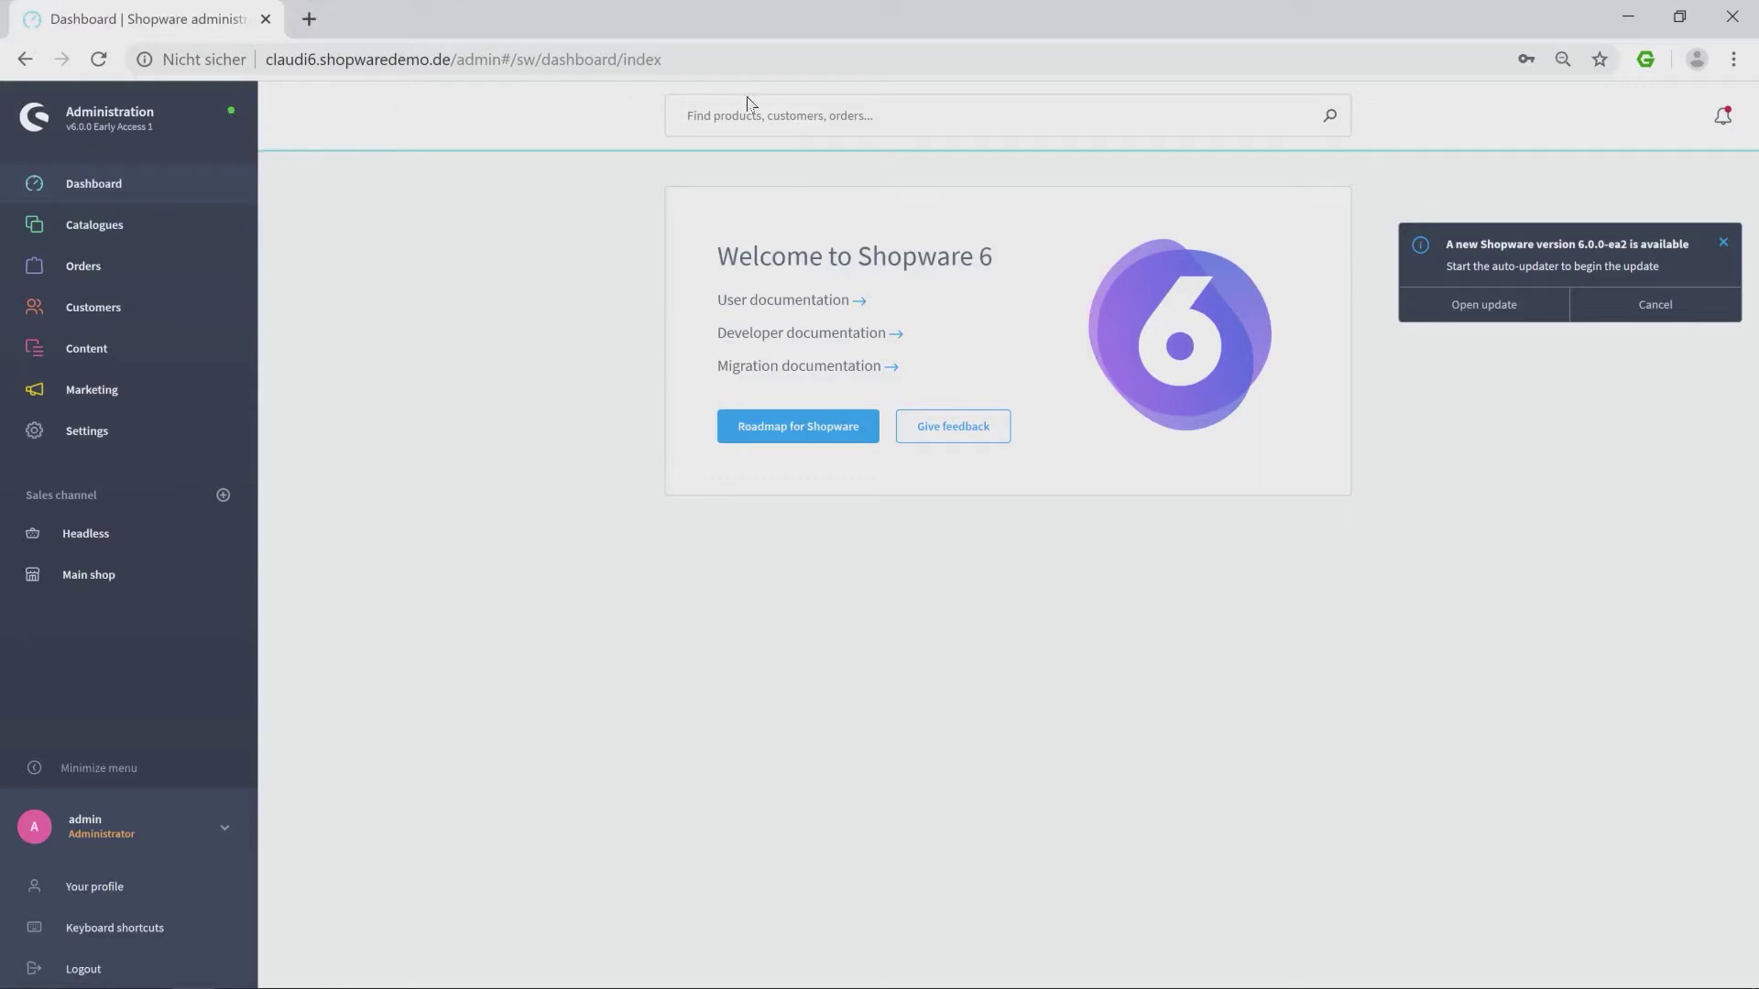
pyautogui.click(859, 112)
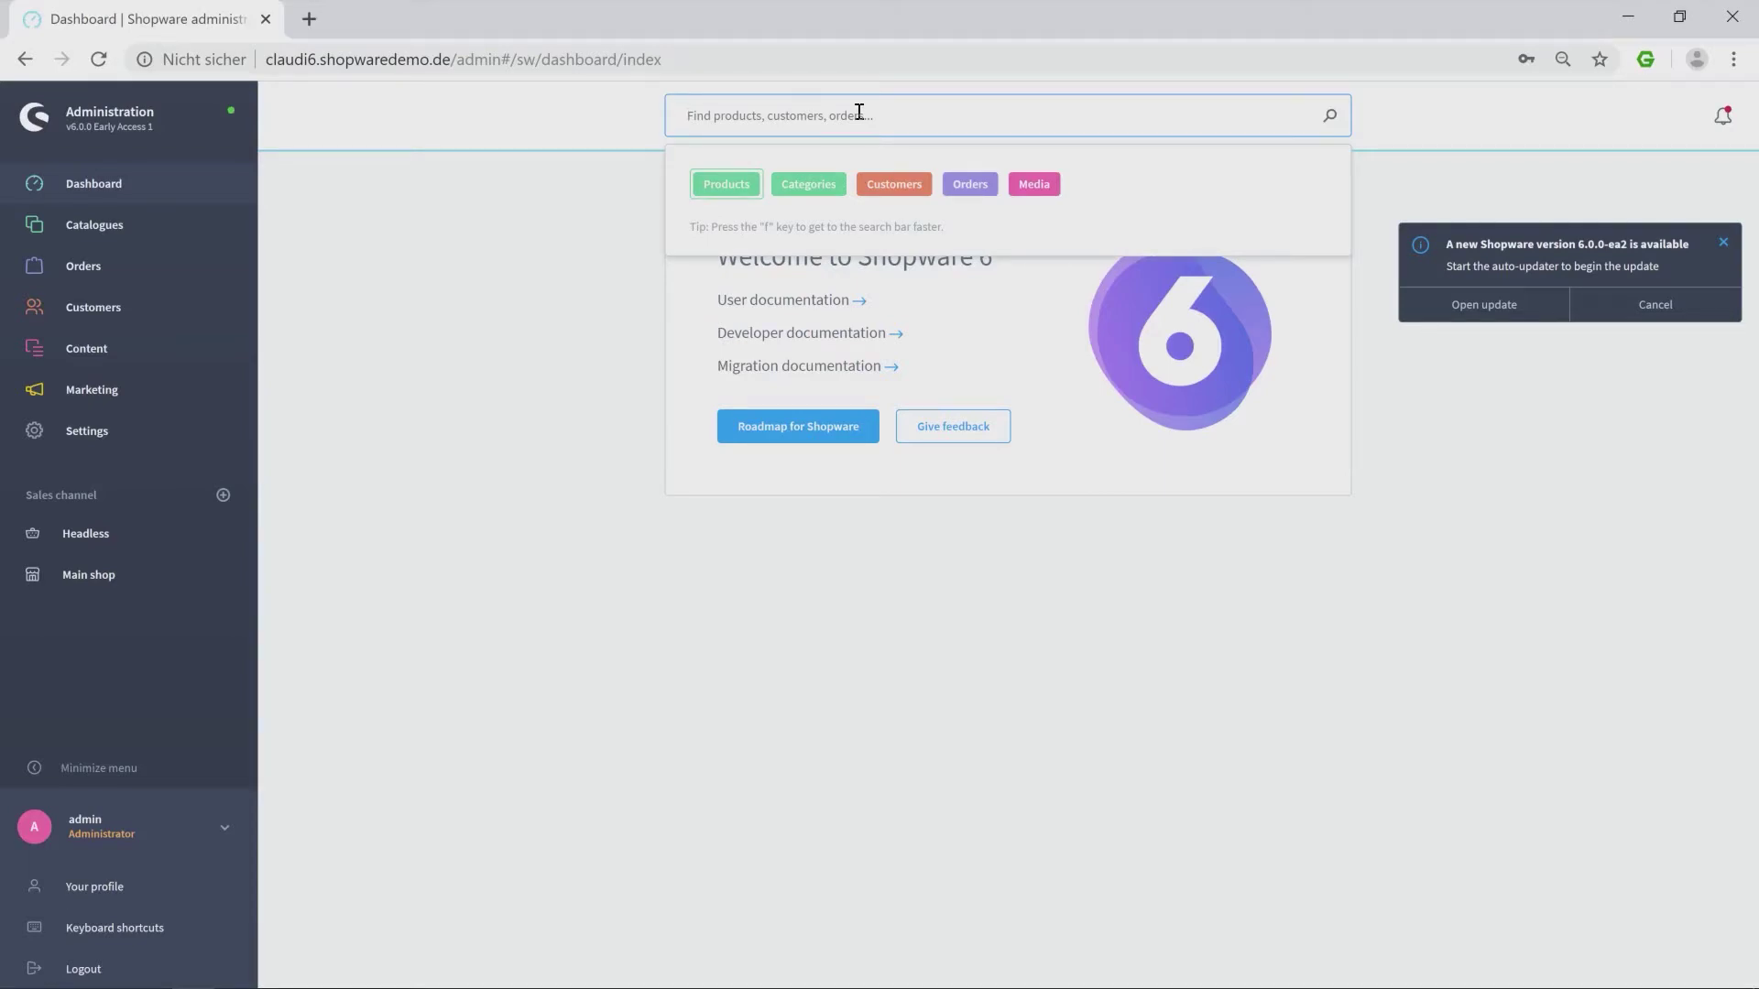
# View the notifications and dismiss the notice about the new Shopware version.
pyautogui.click(1723, 119)
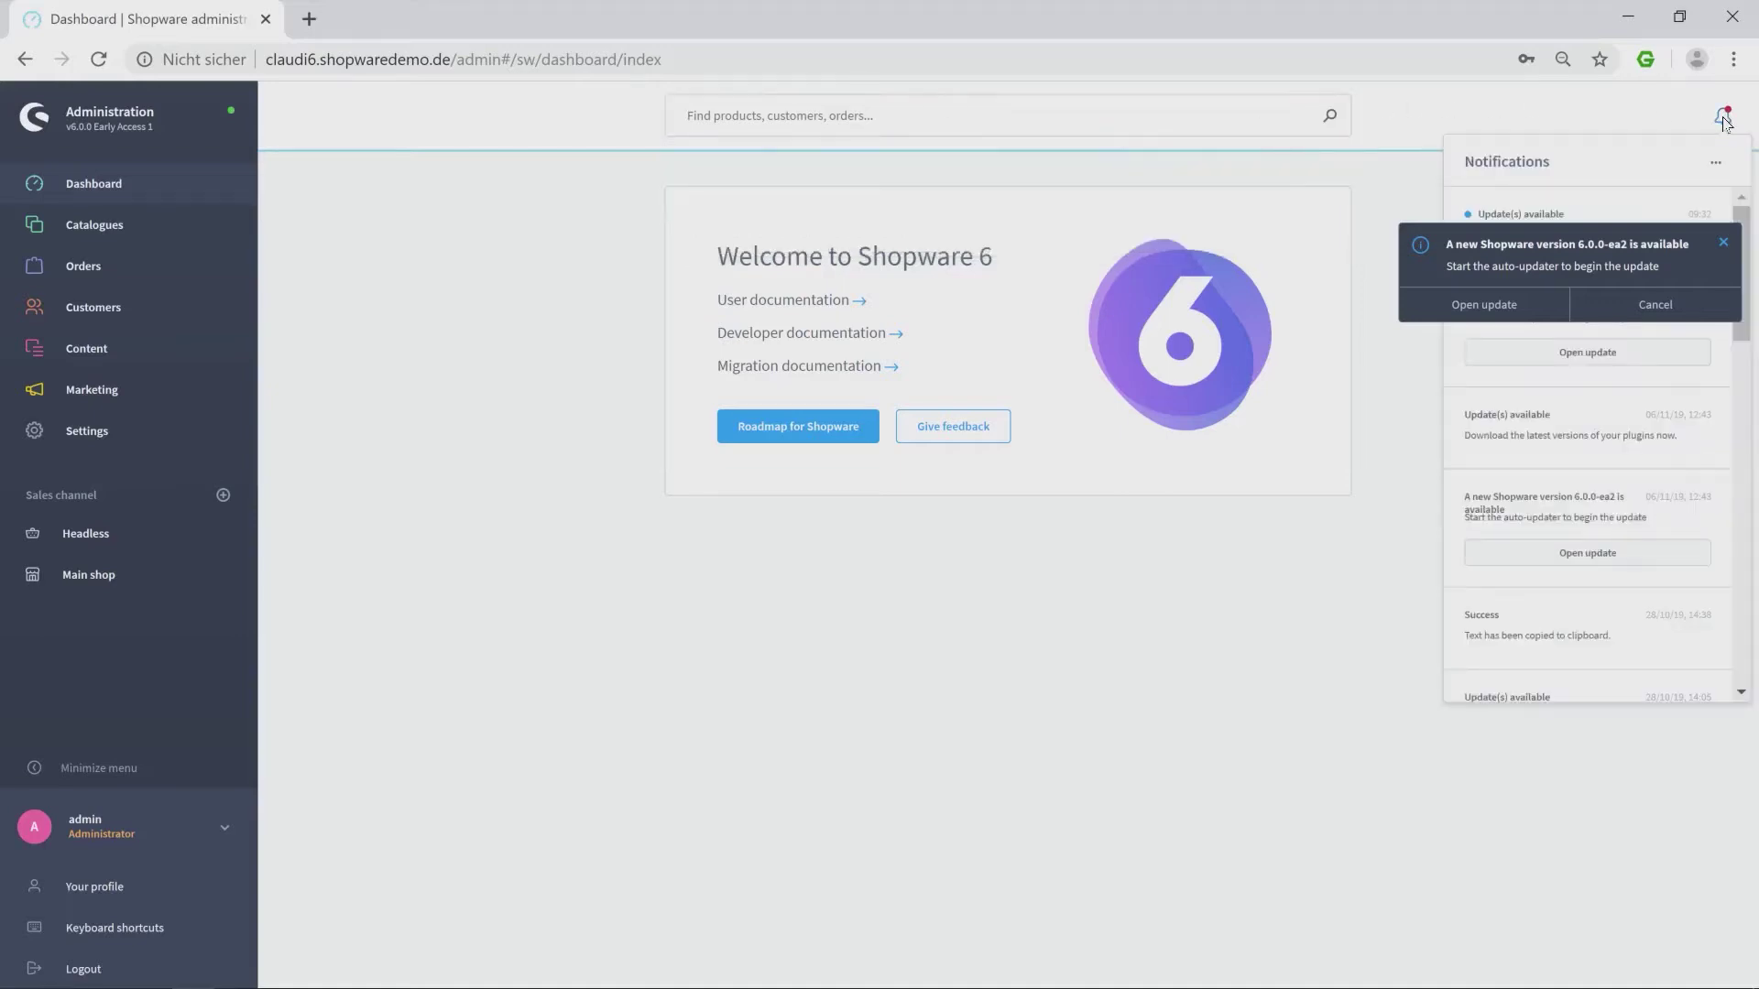
pyautogui.click(1722, 243)
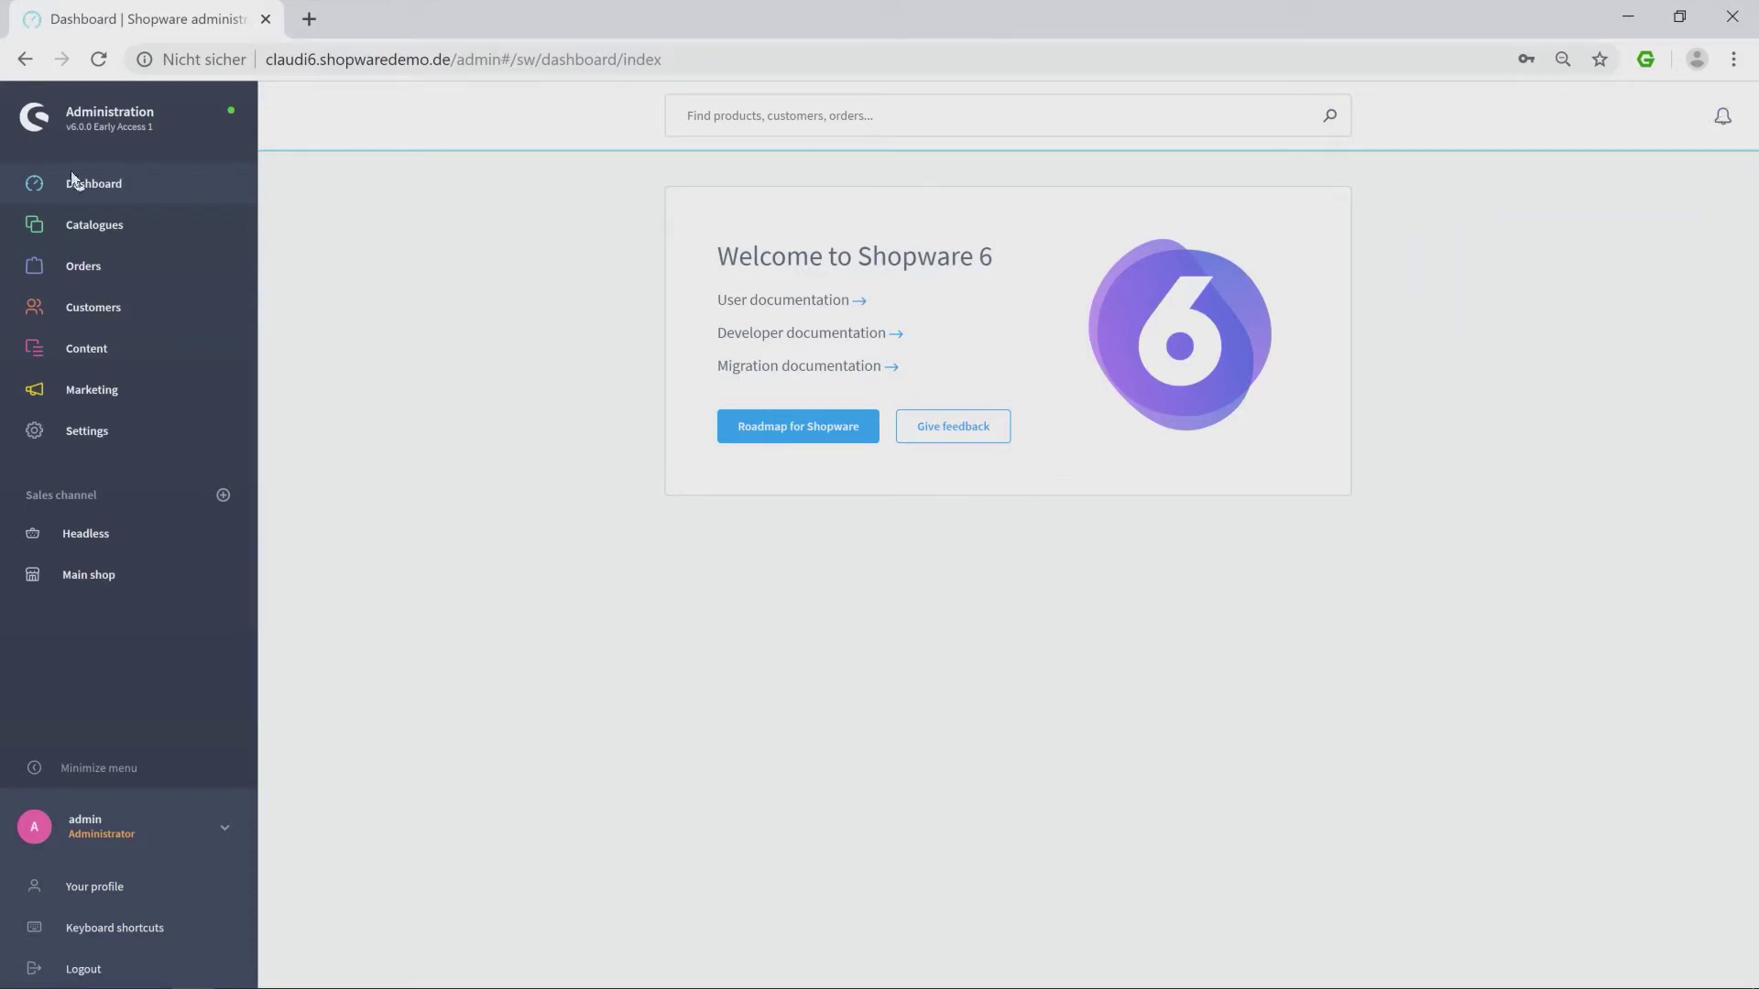
# View the product list and the category structure, including the actions available for the HIDEF product and Catalogue #1.
pyautogui.click(128, 227)
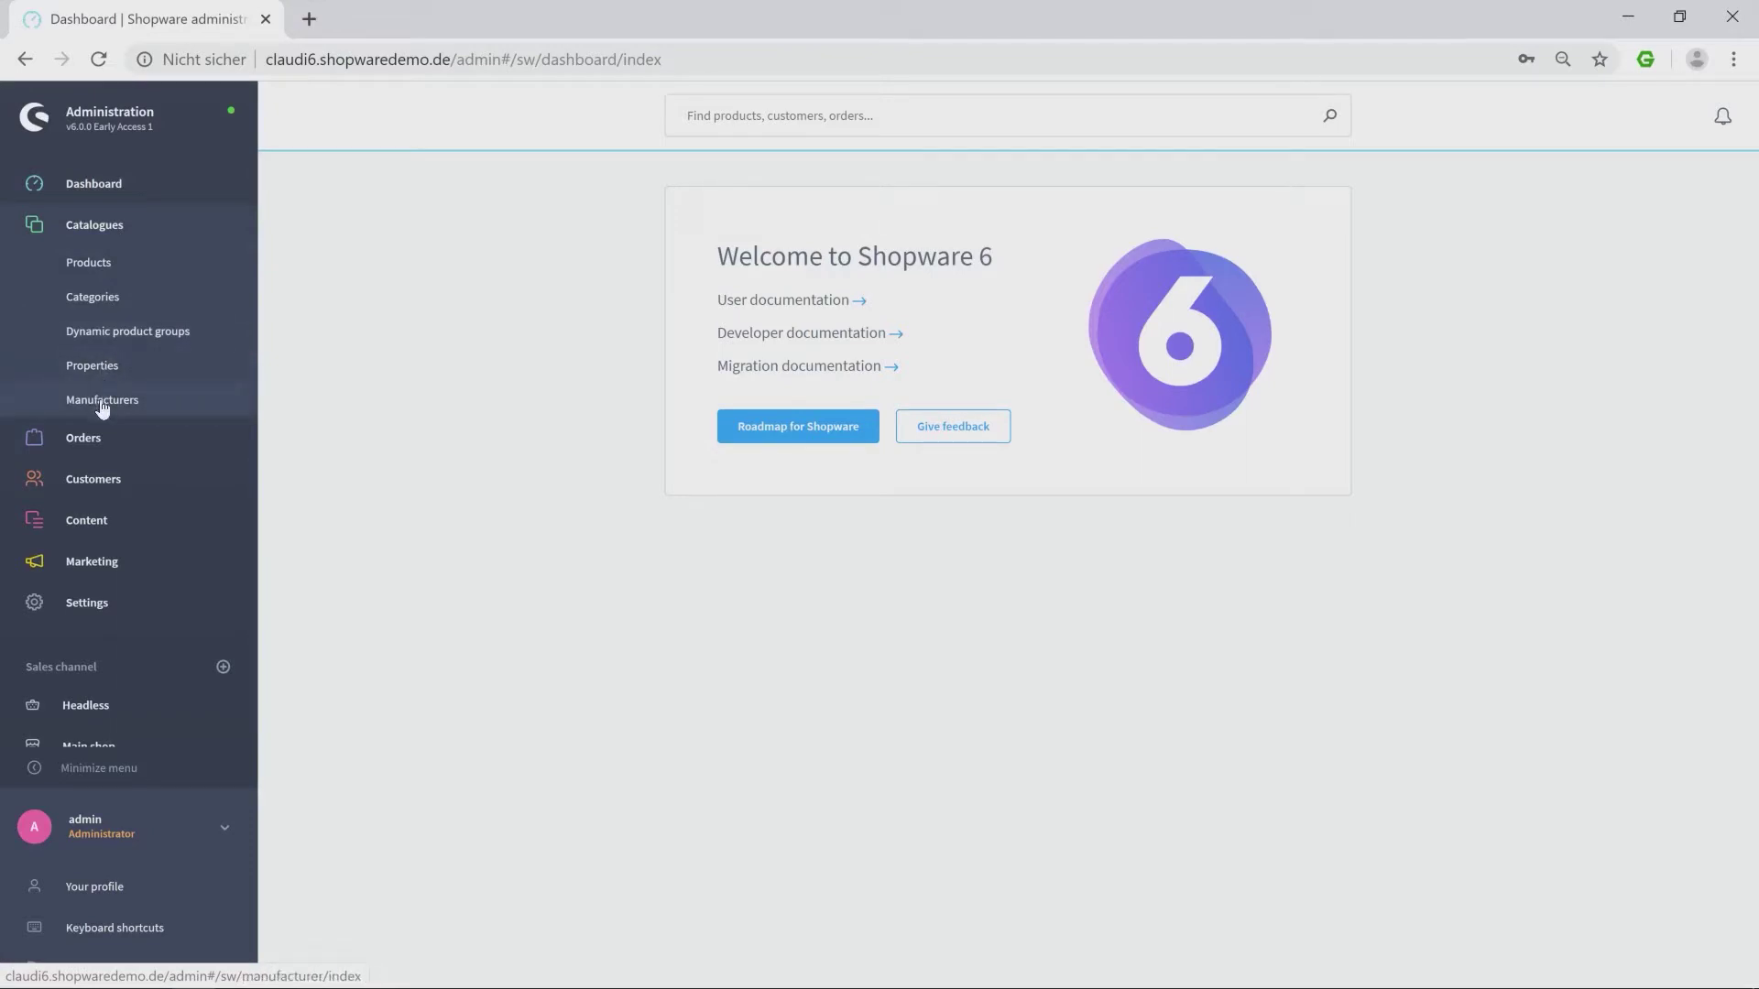
pyautogui.click(114, 266)
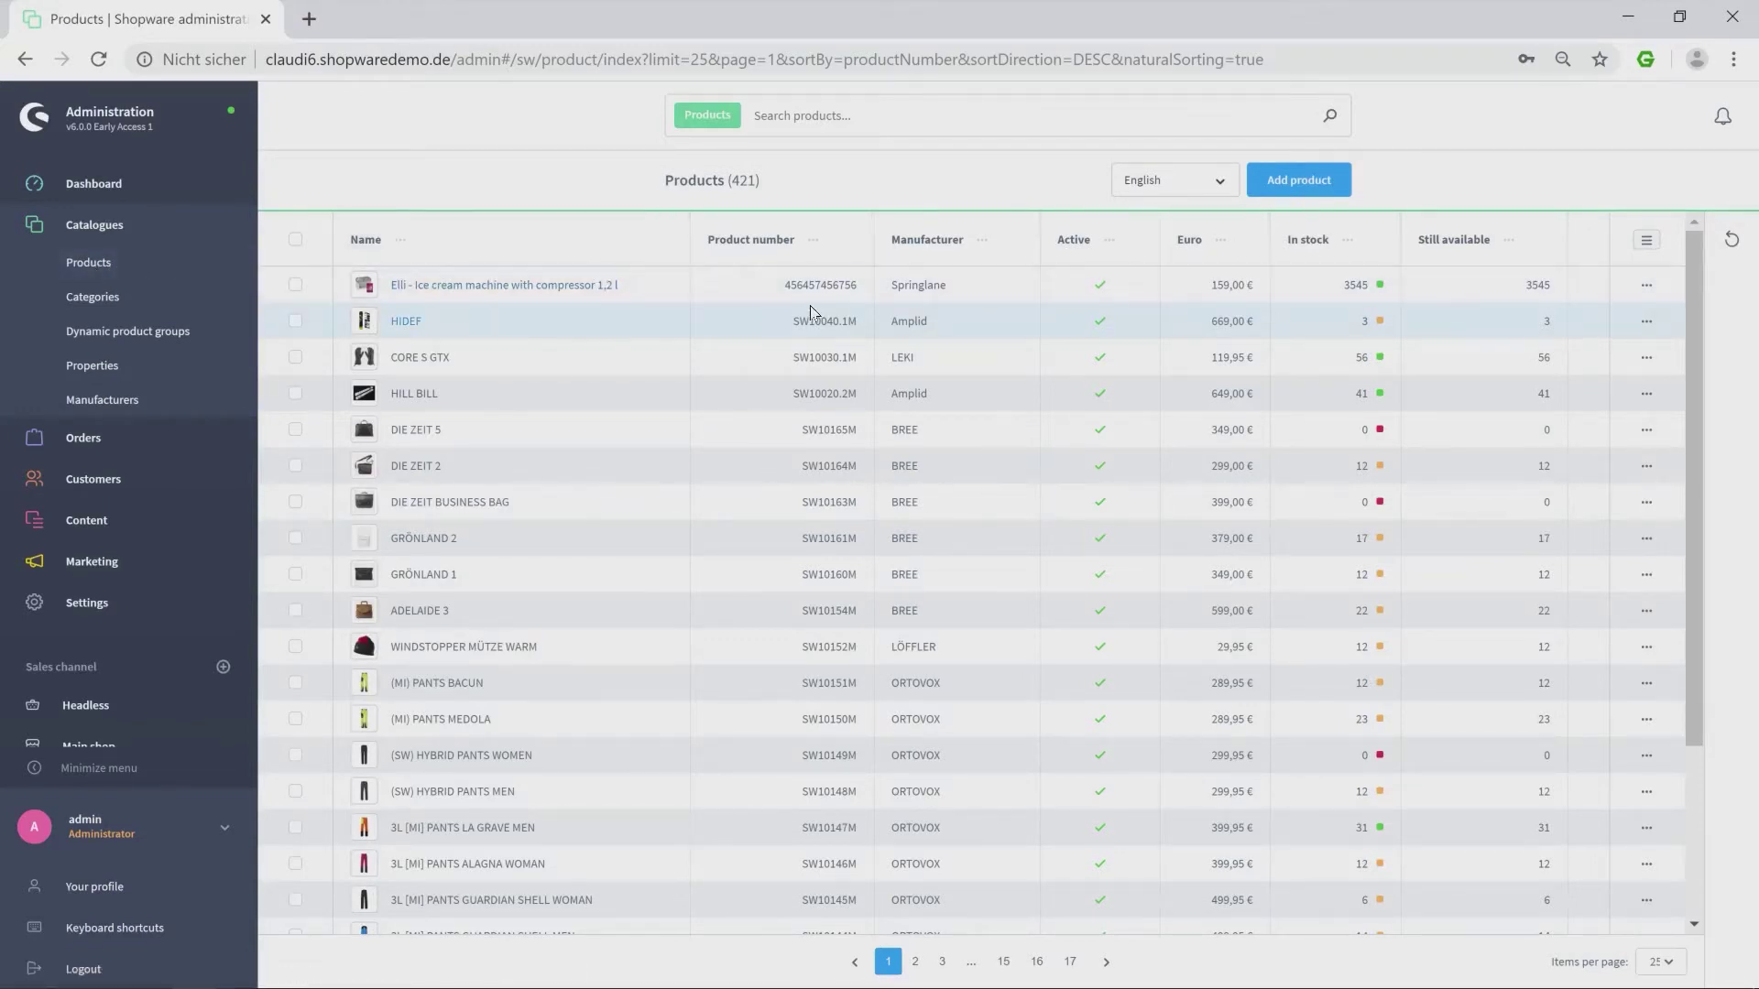
pyautogui.click(1647, 322)
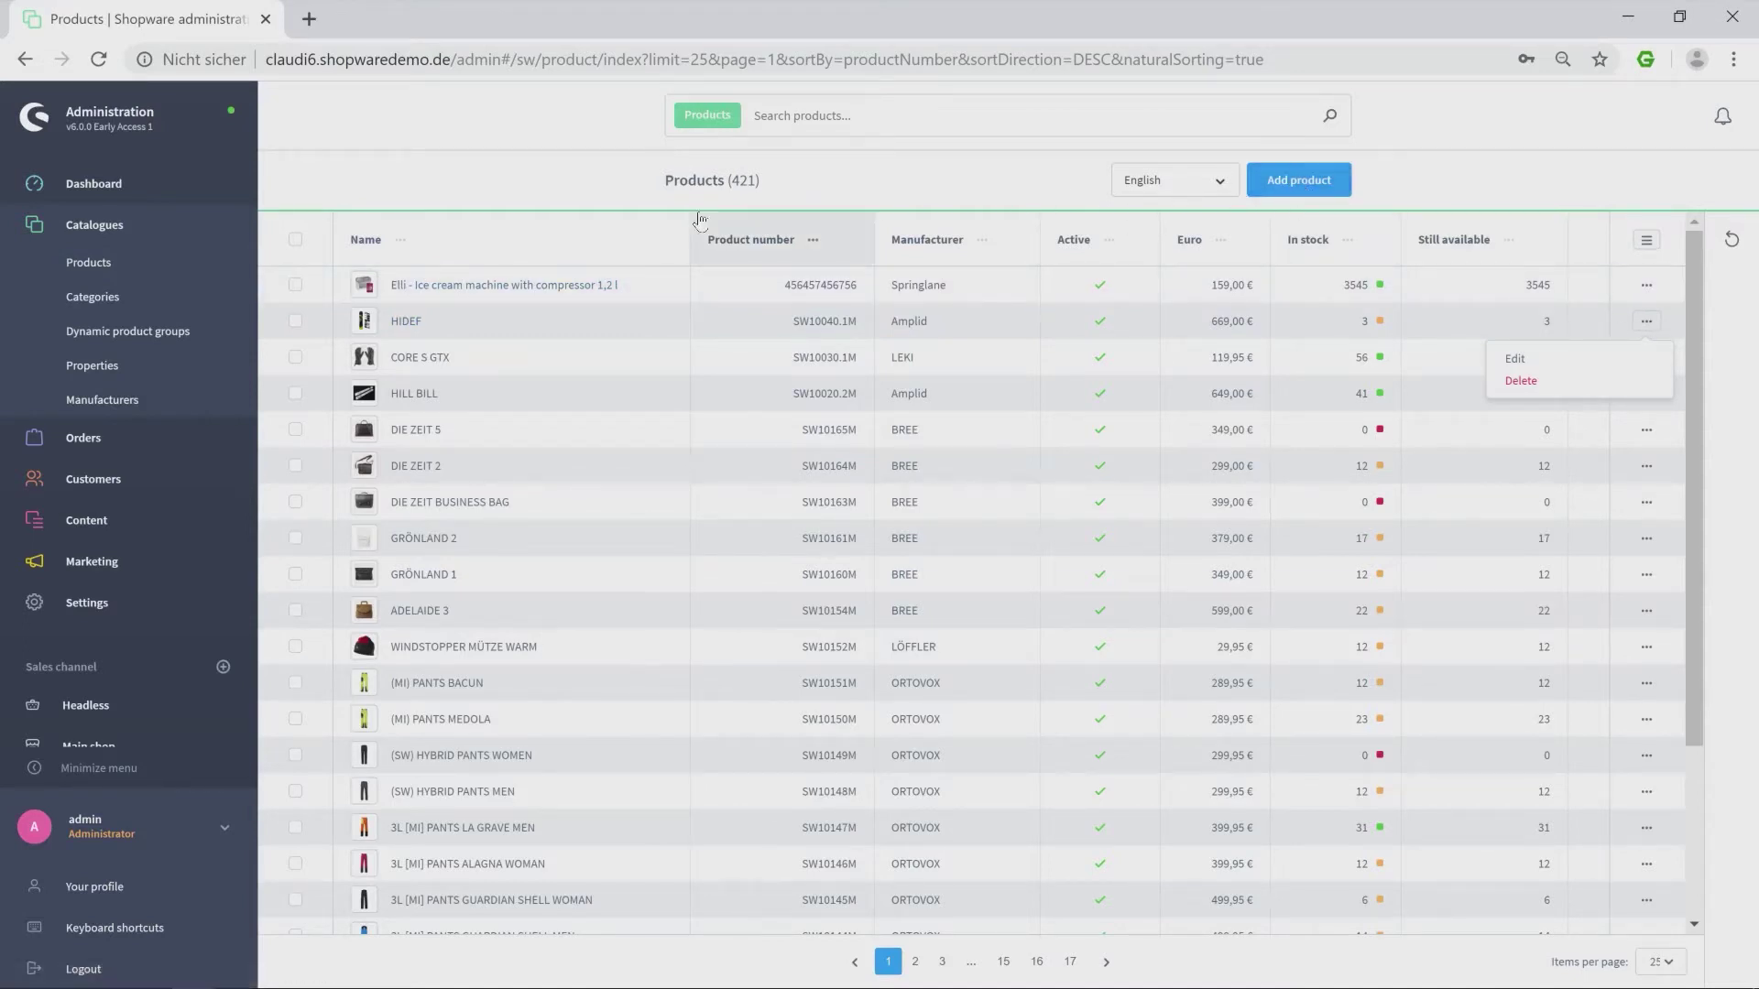
pyautogui.click(180, 300)
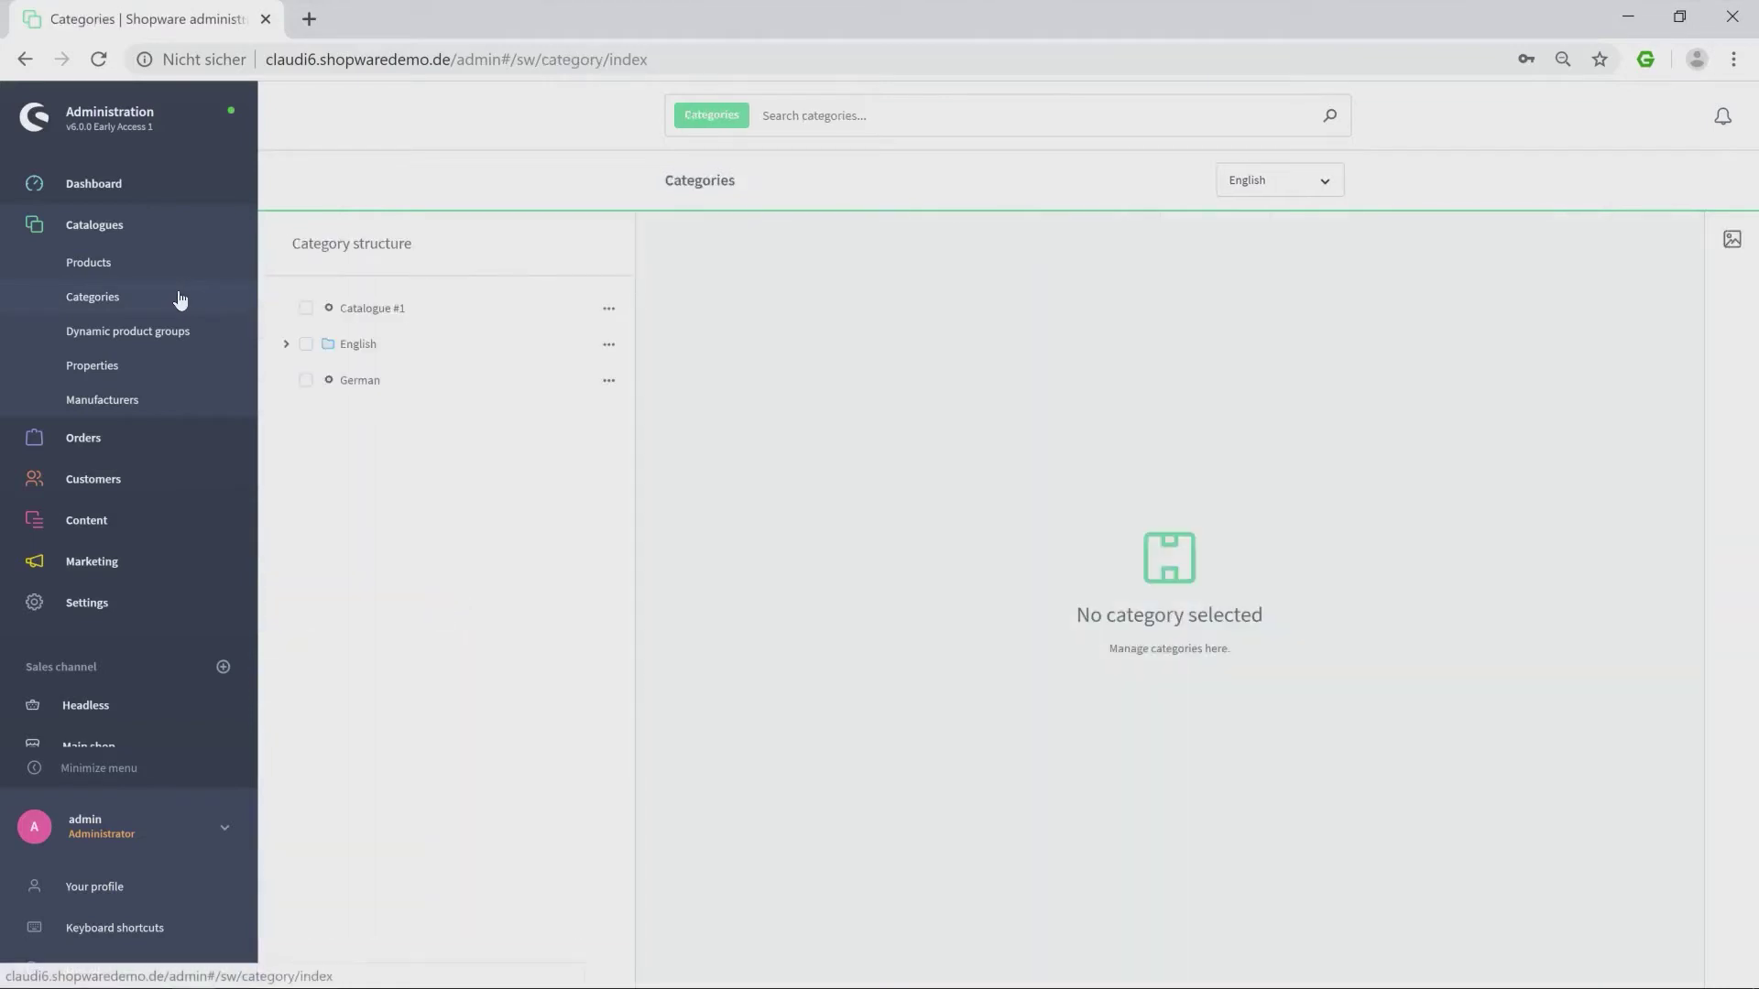
pyautogui.click(607, 312)
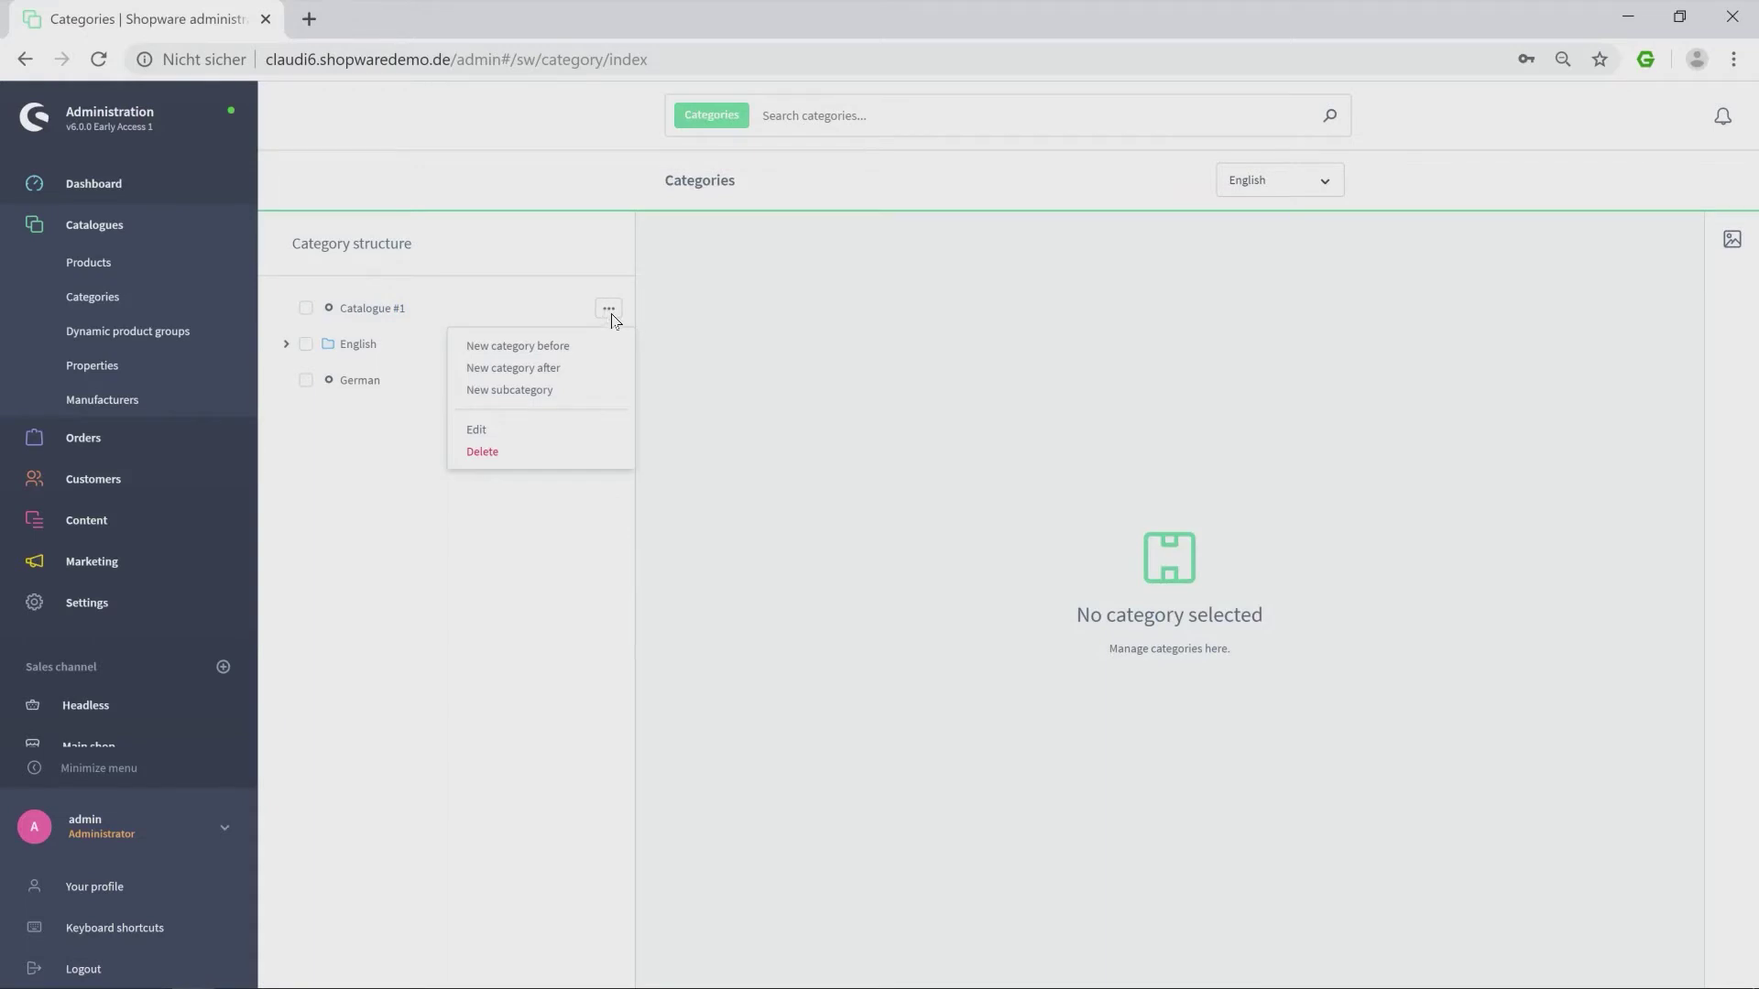
# View the catalogue's dynamic product groups, properties and manufacturers.
pyautogui.click(194, 345)
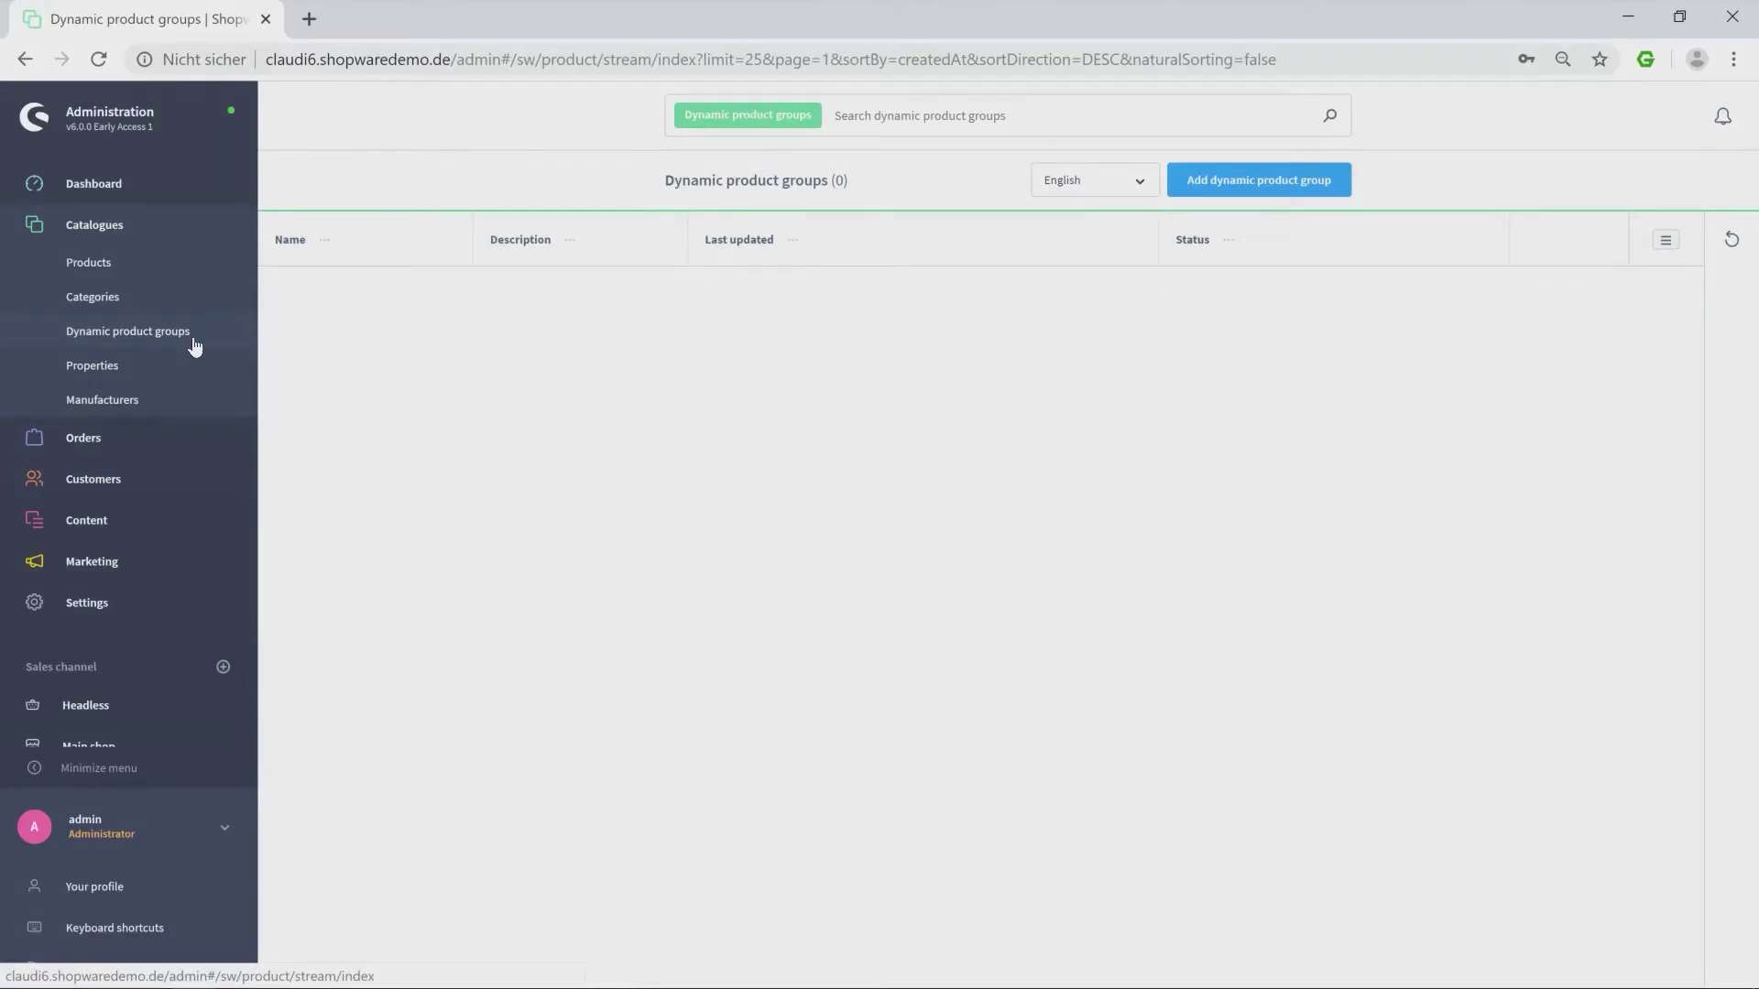
pyautogui.click(103, 367)
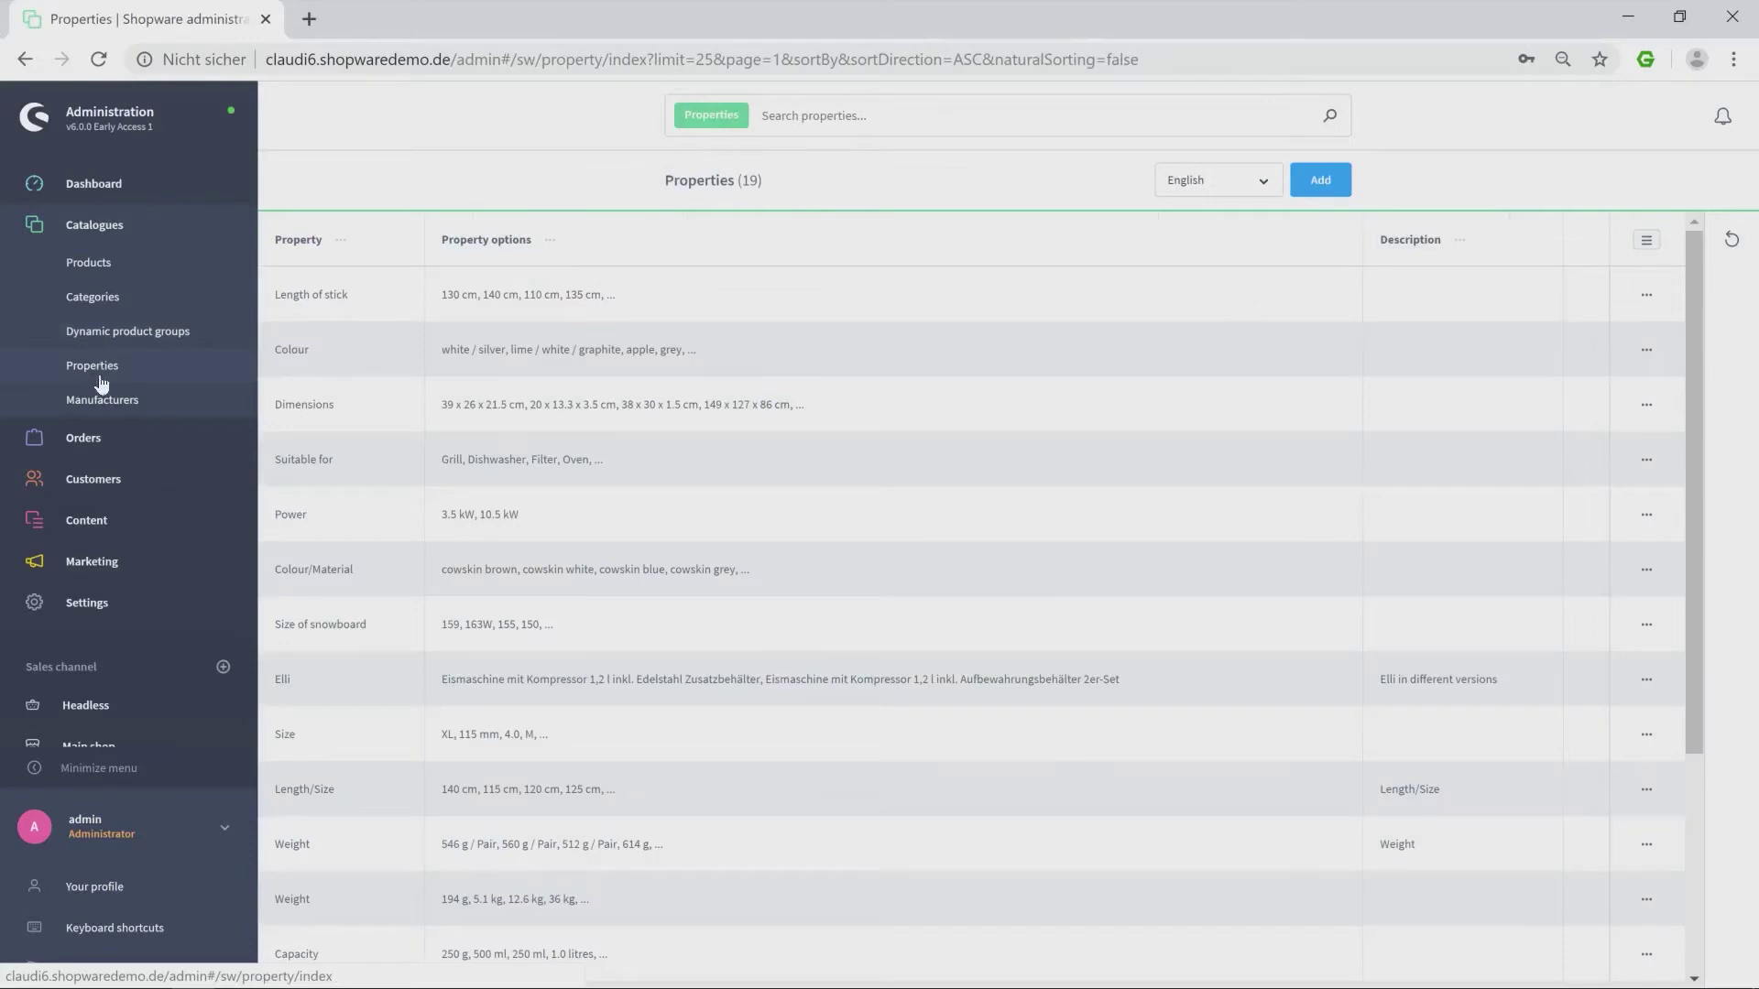
pyautogui.click(101, 403)
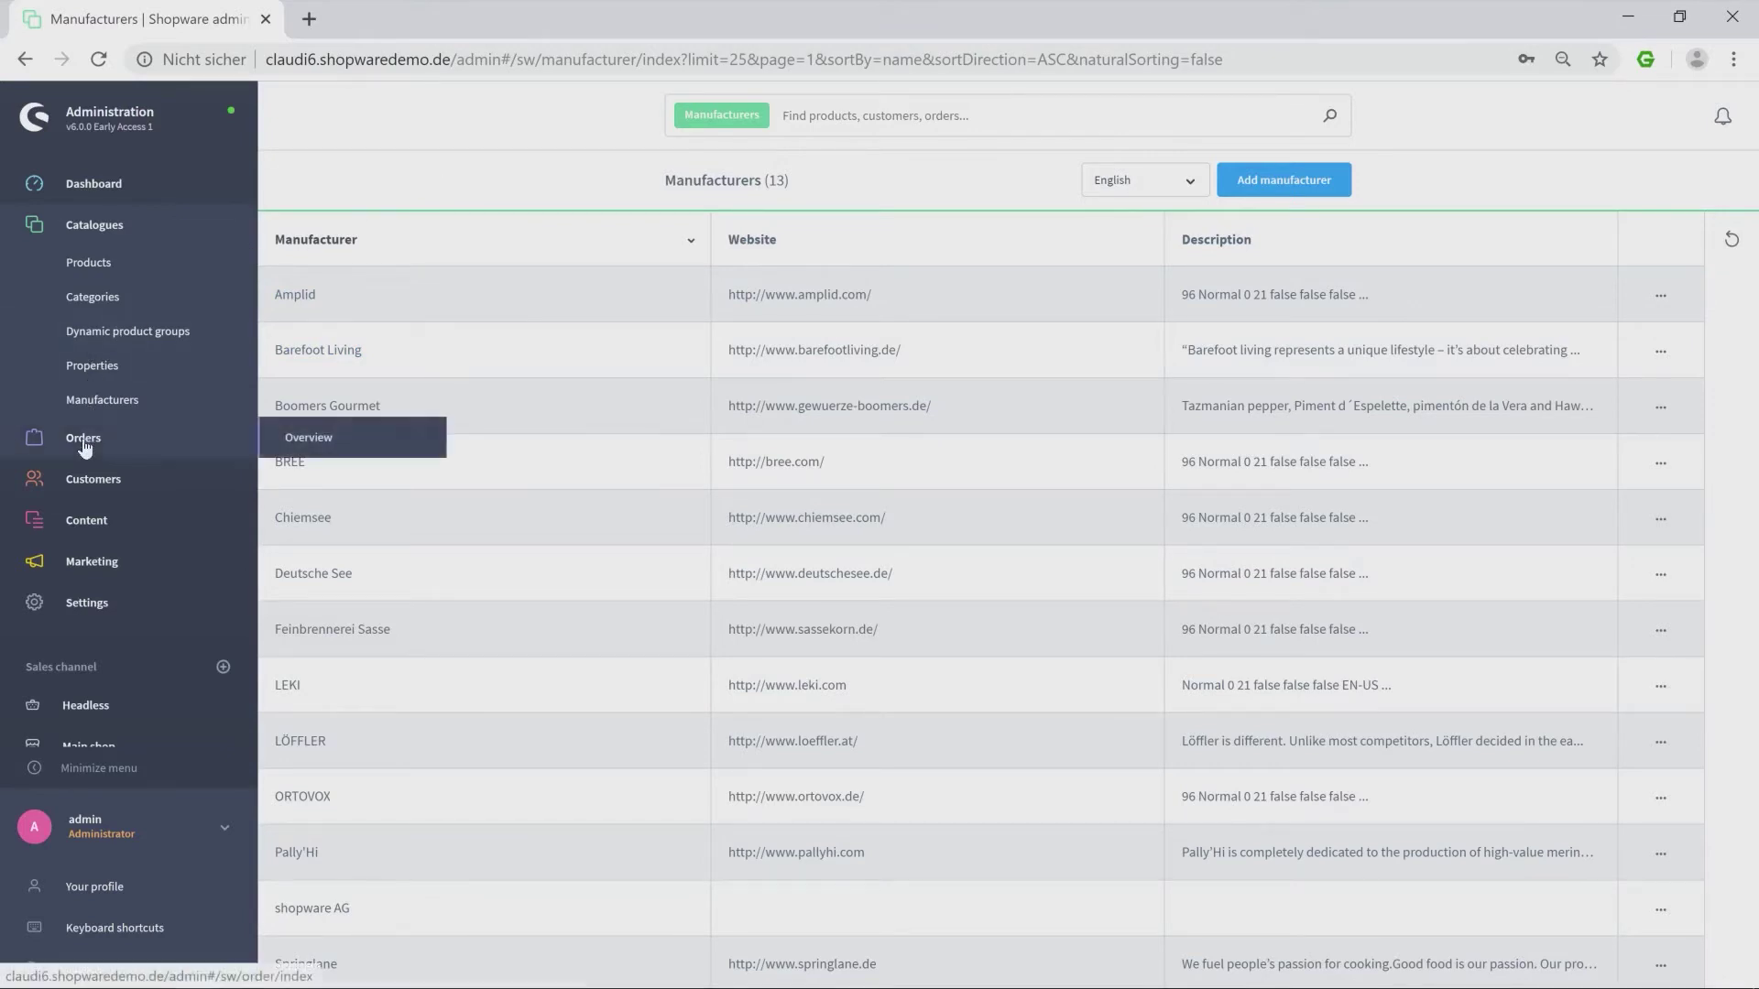
# View the orders and customers overviews, including the actions available for one entry in each list.
pyautogui.click(302, 436)
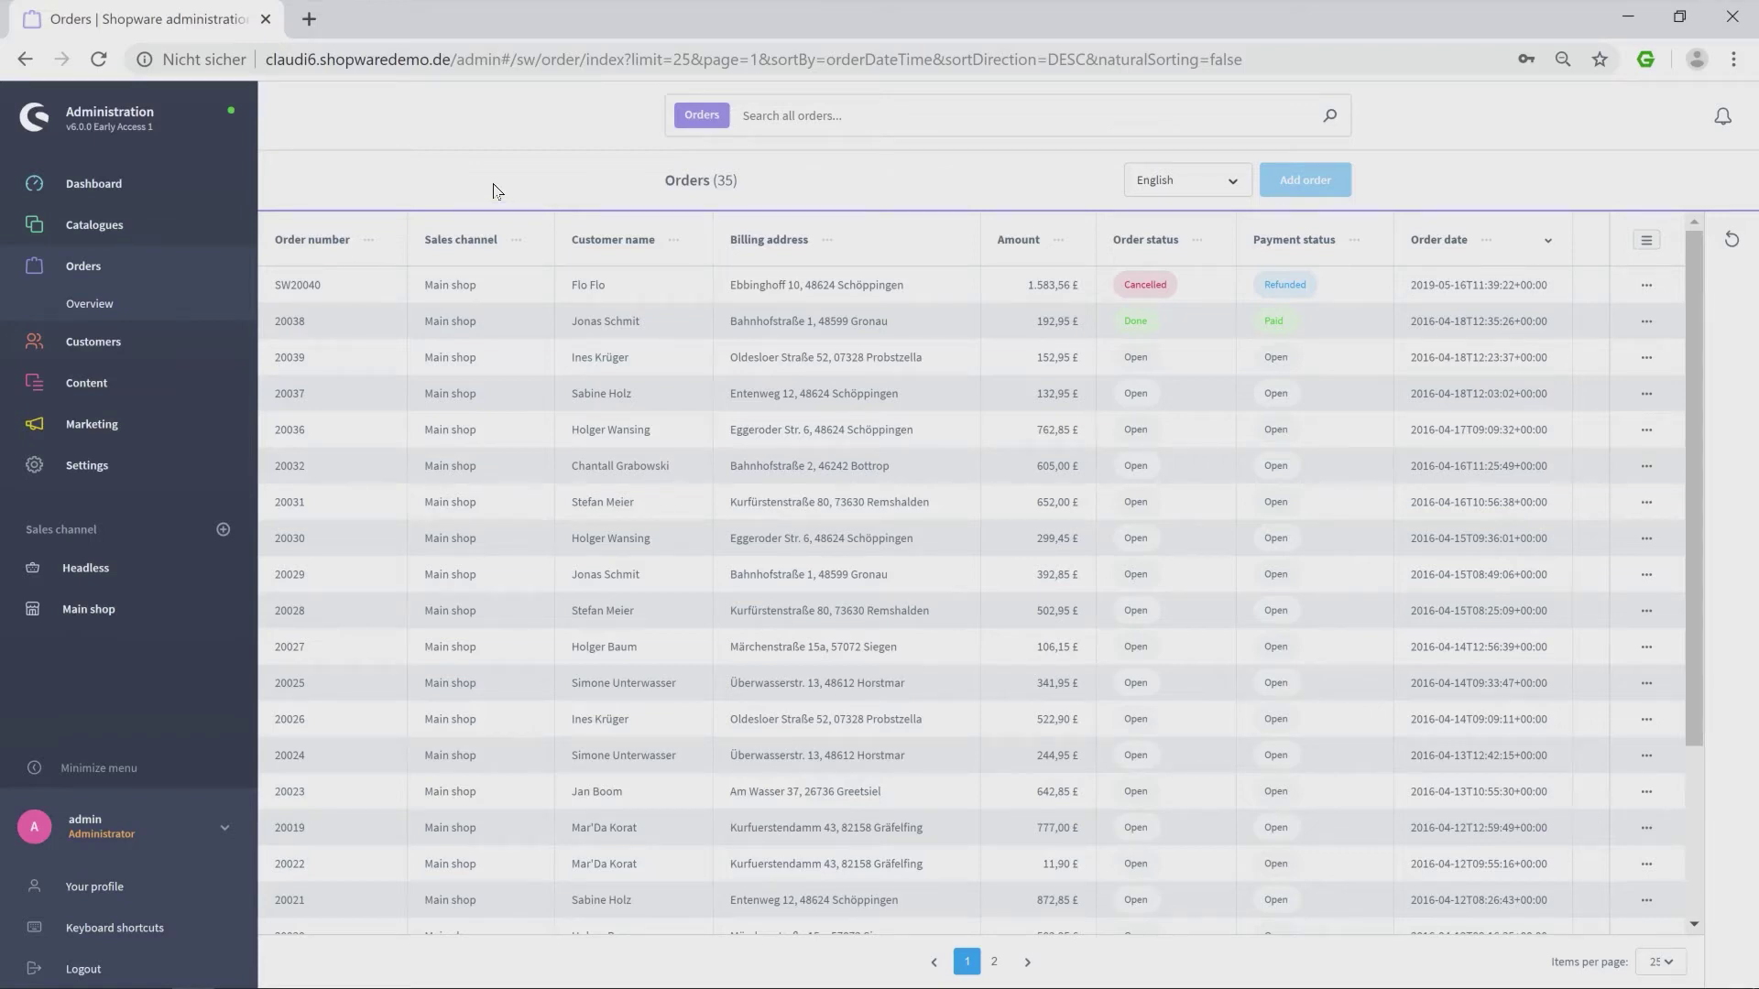
pyautogui.click(1647, 322)
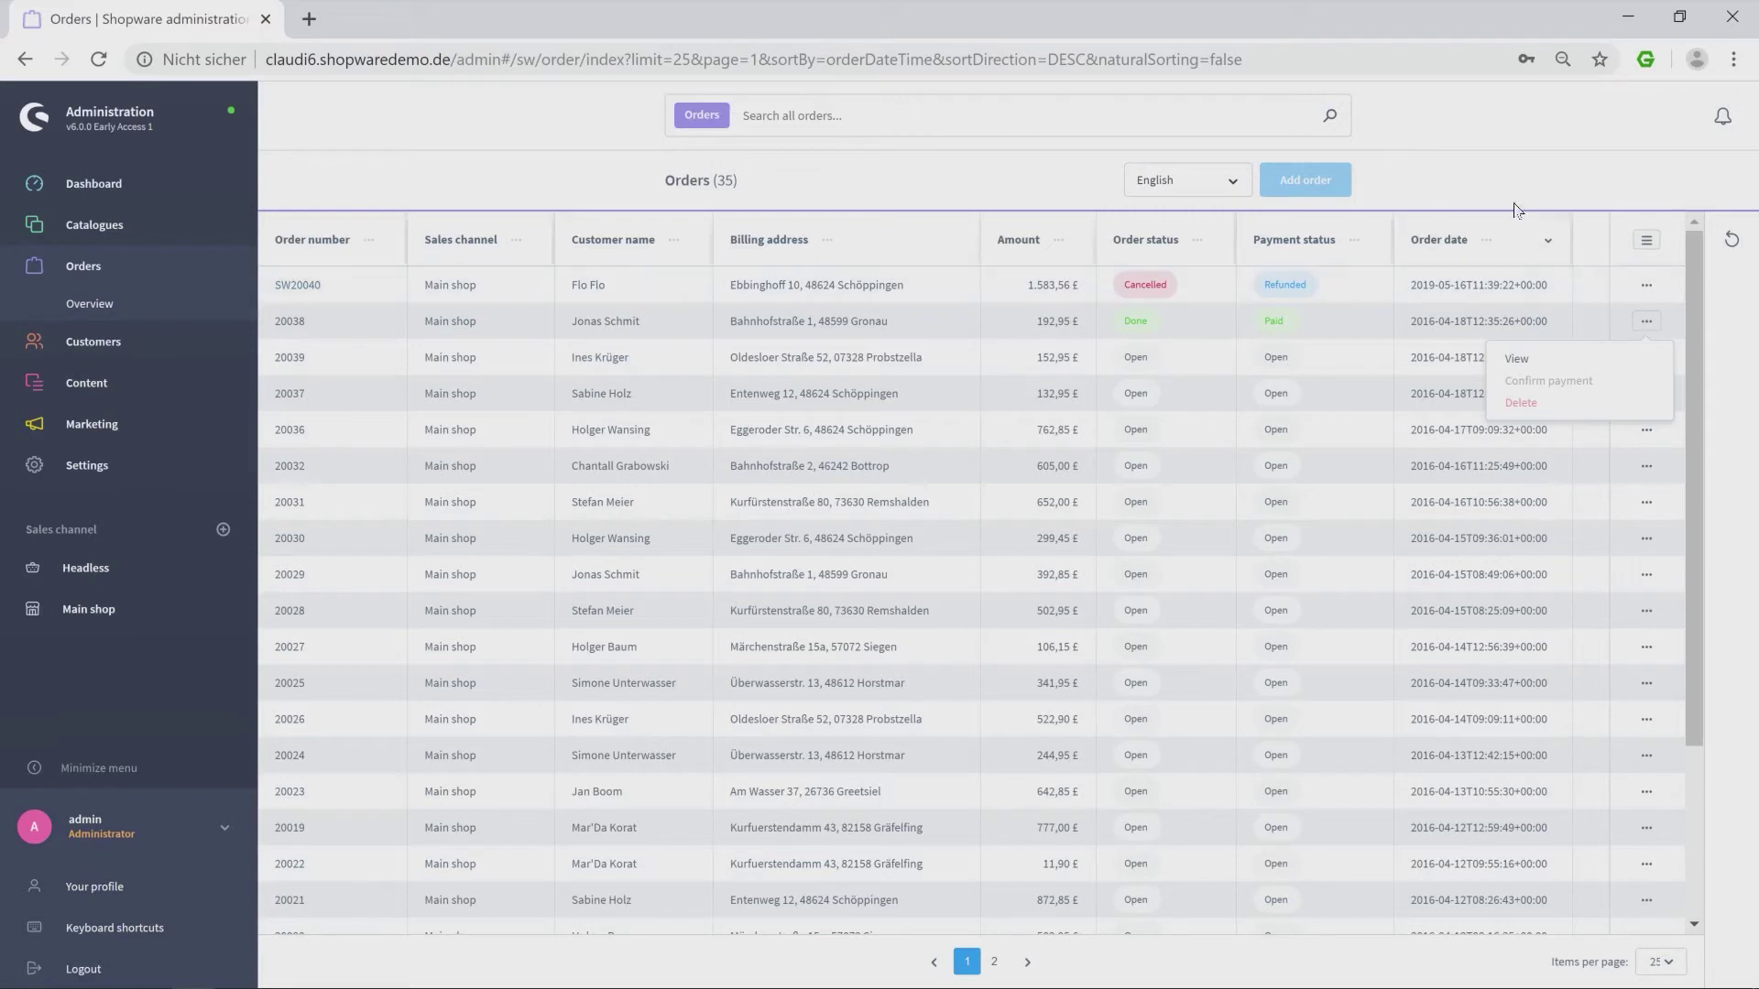
pyautogui.click(1312, 181)
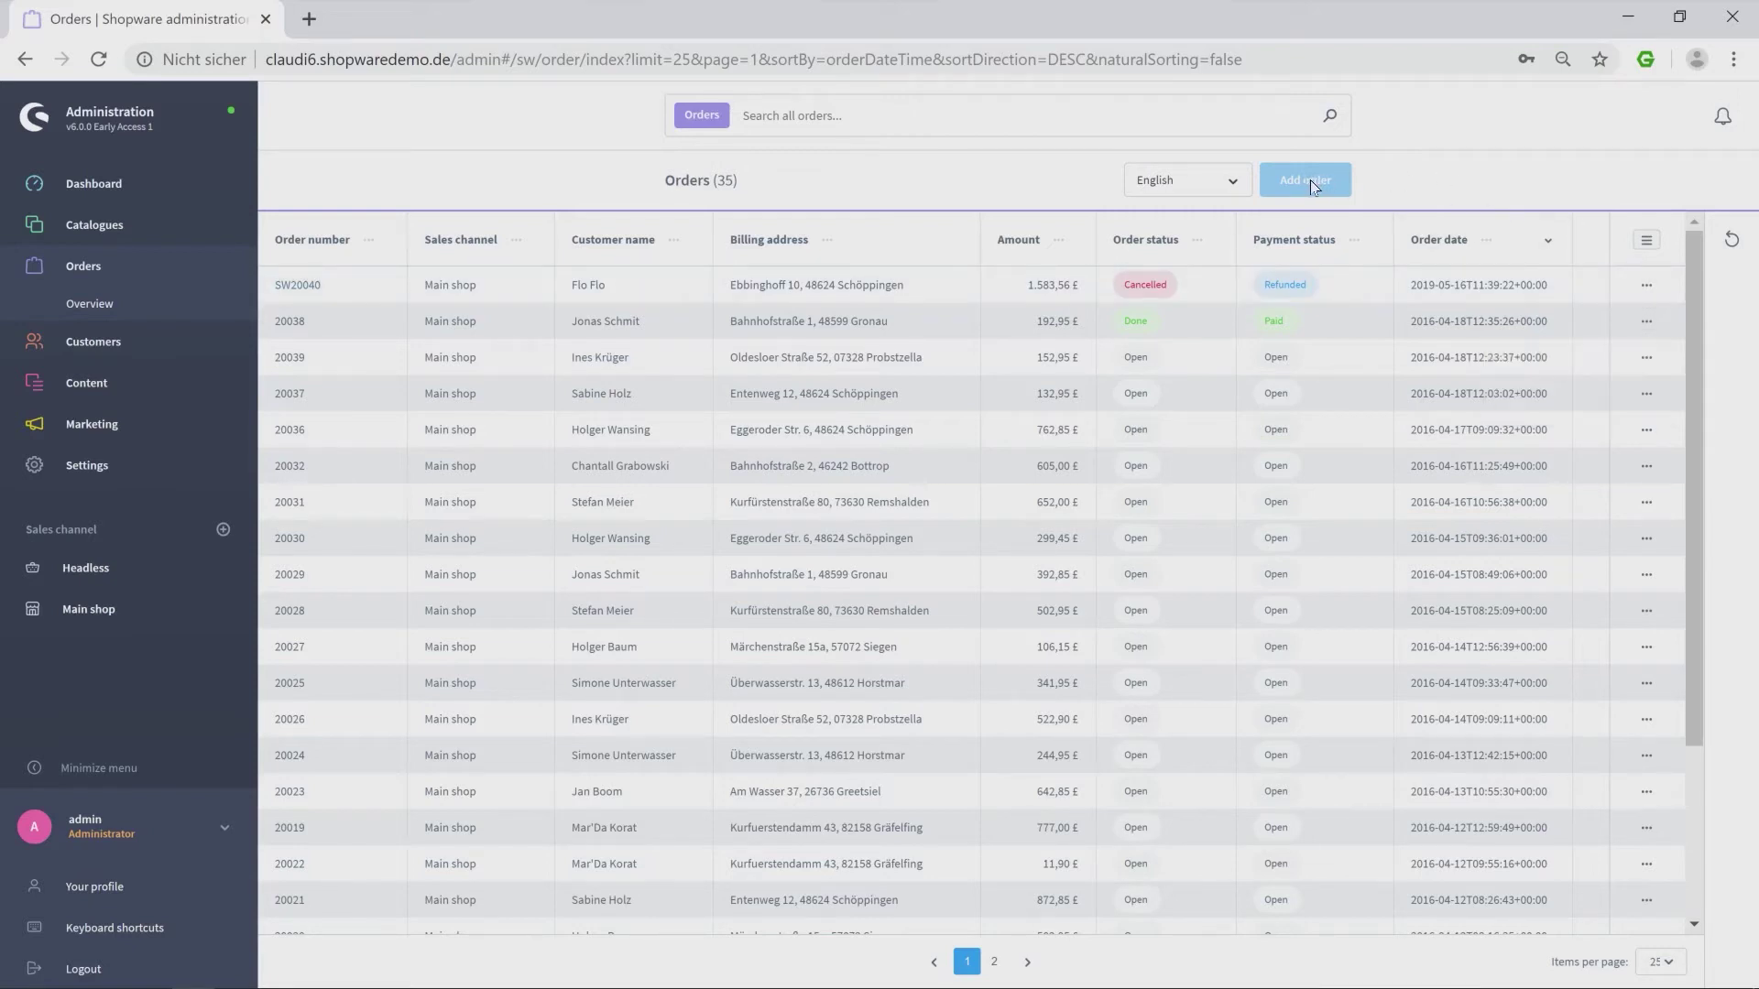
pyautogui.click(153, 355)
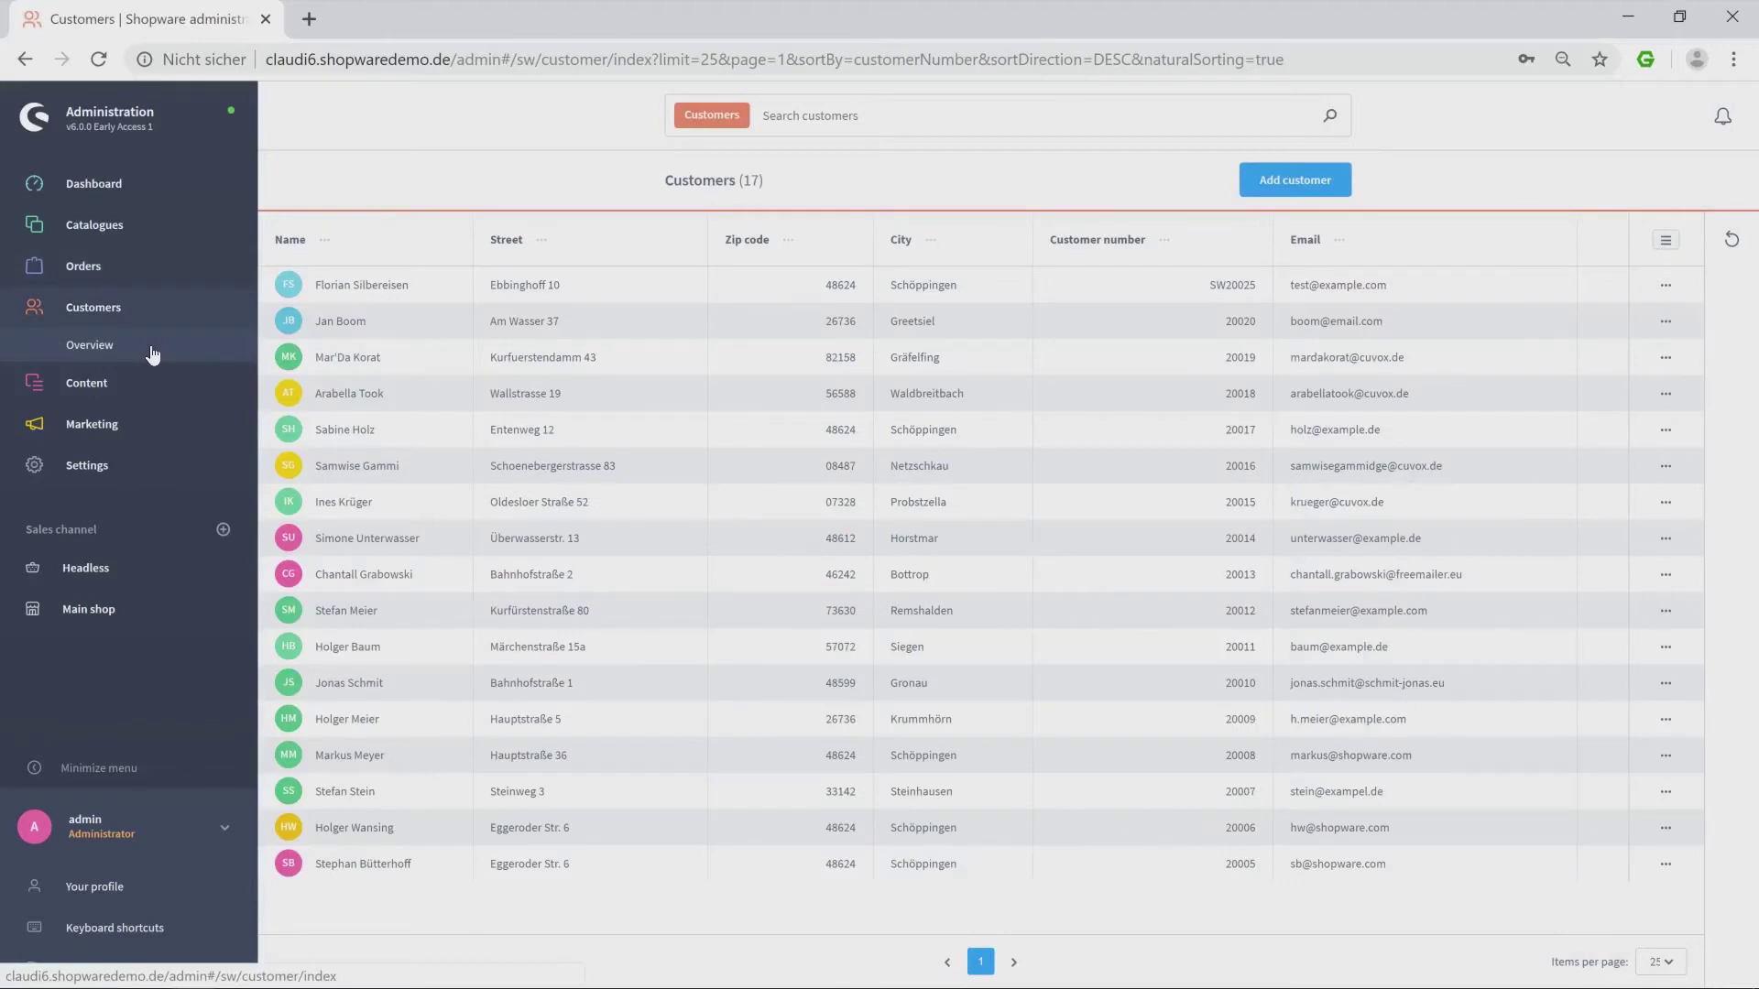
pyautogui.click(1666, 397)
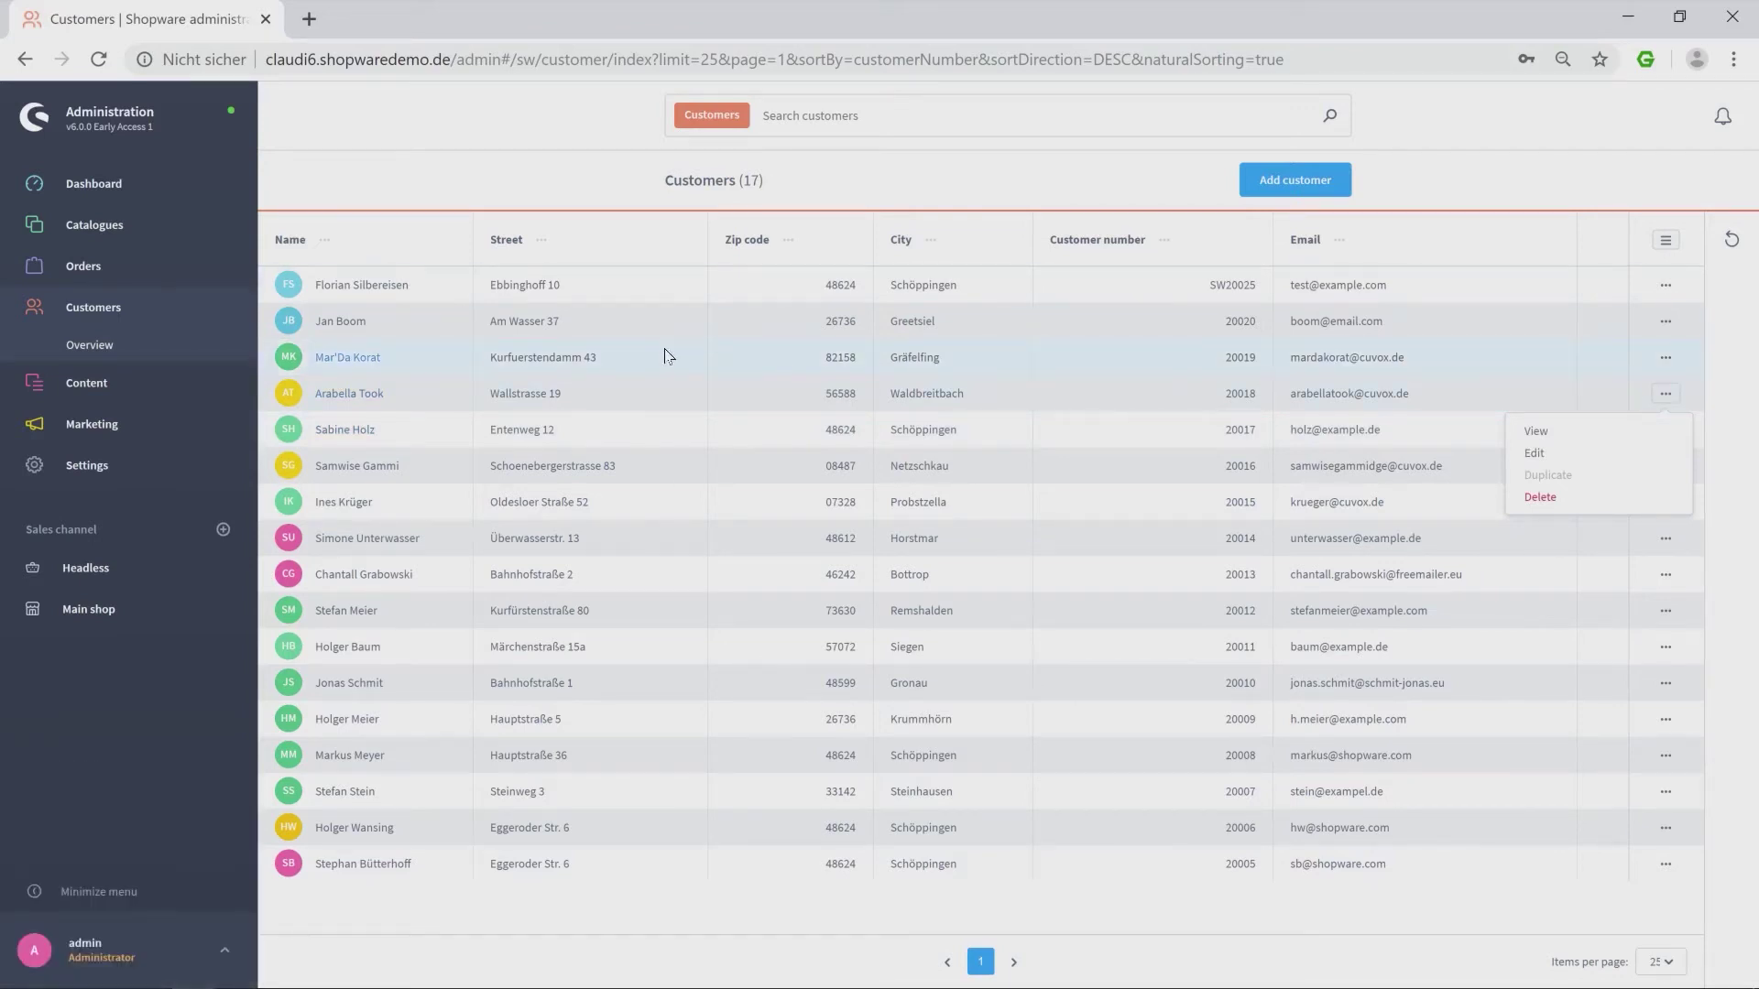
# View the Shopping Experiences layouts and the media folders in the content area.
pyautogui.click(119, 392)
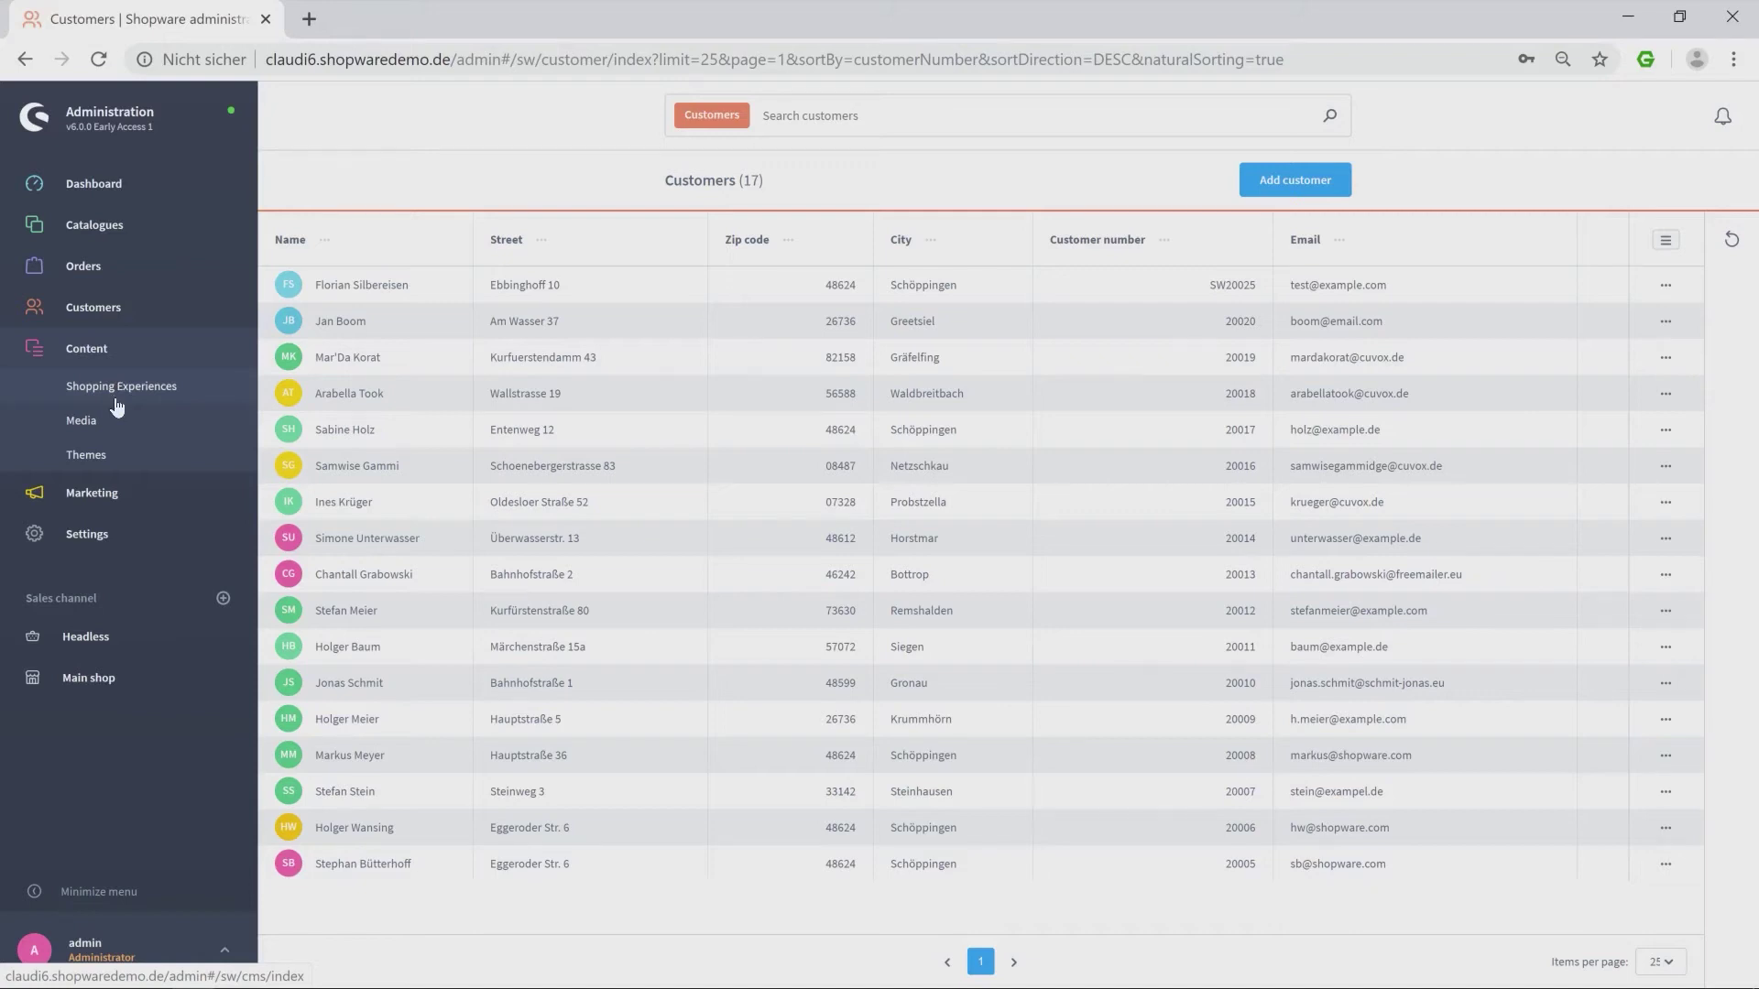
pyautogui.click(115, 398)
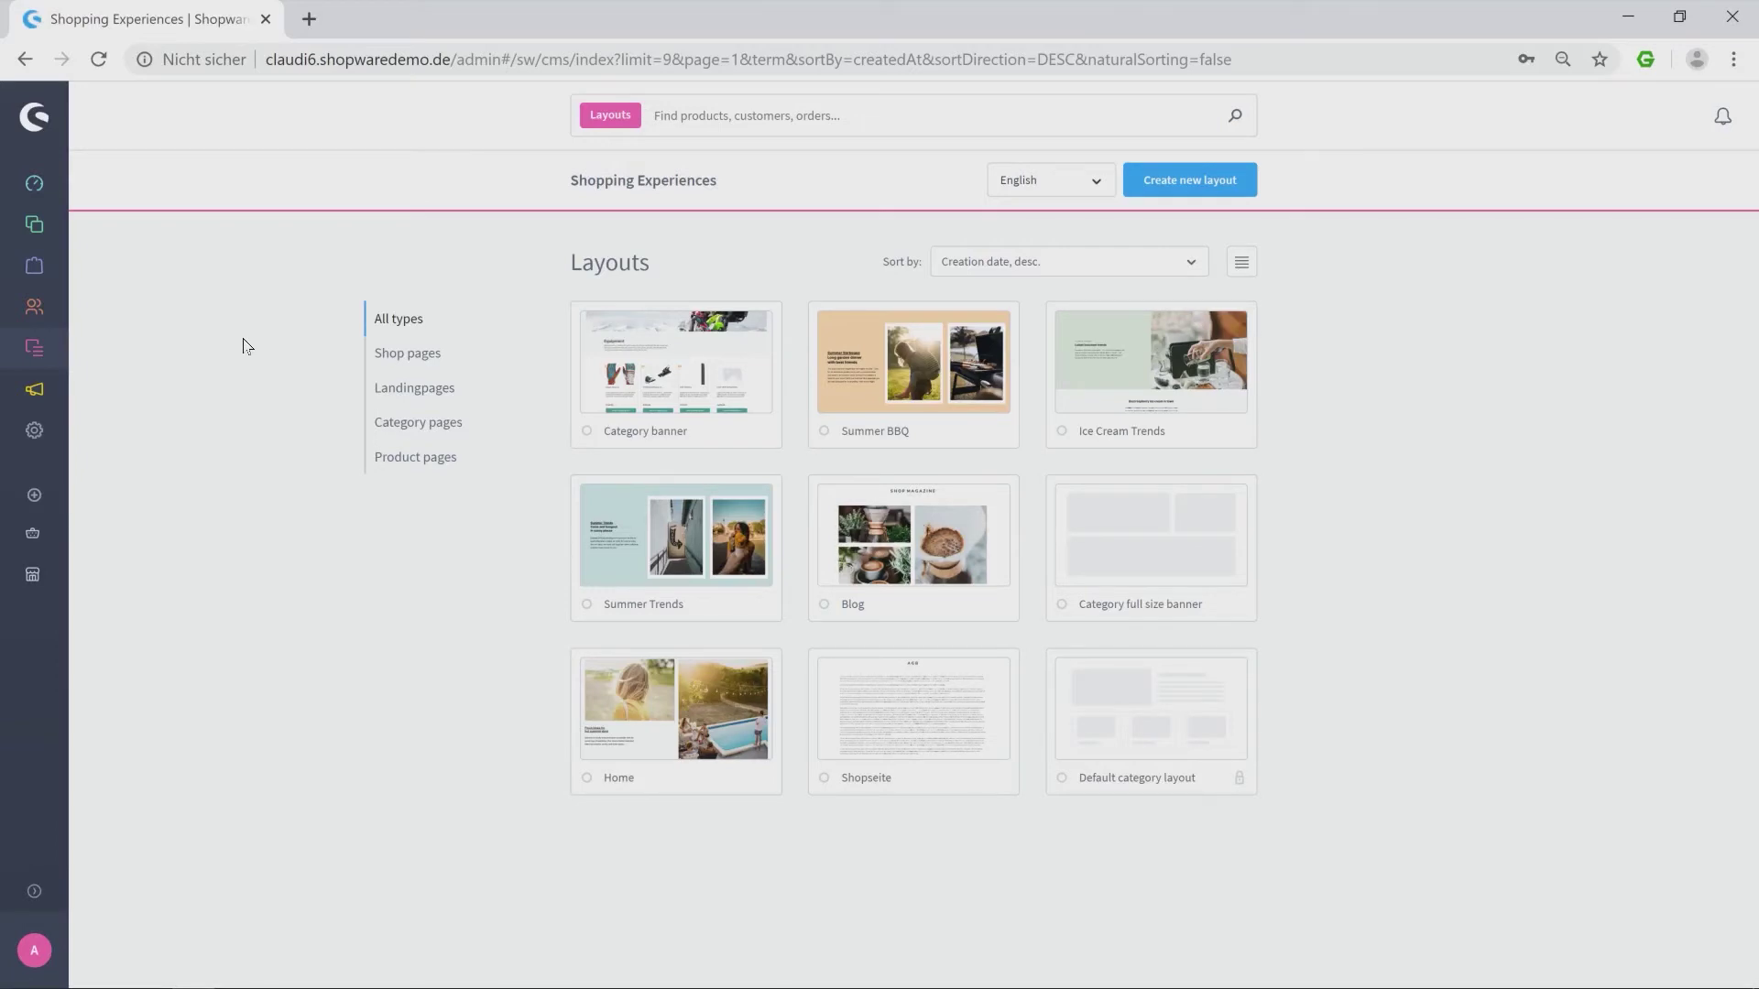
pyautogui.moveTo(64, 348)
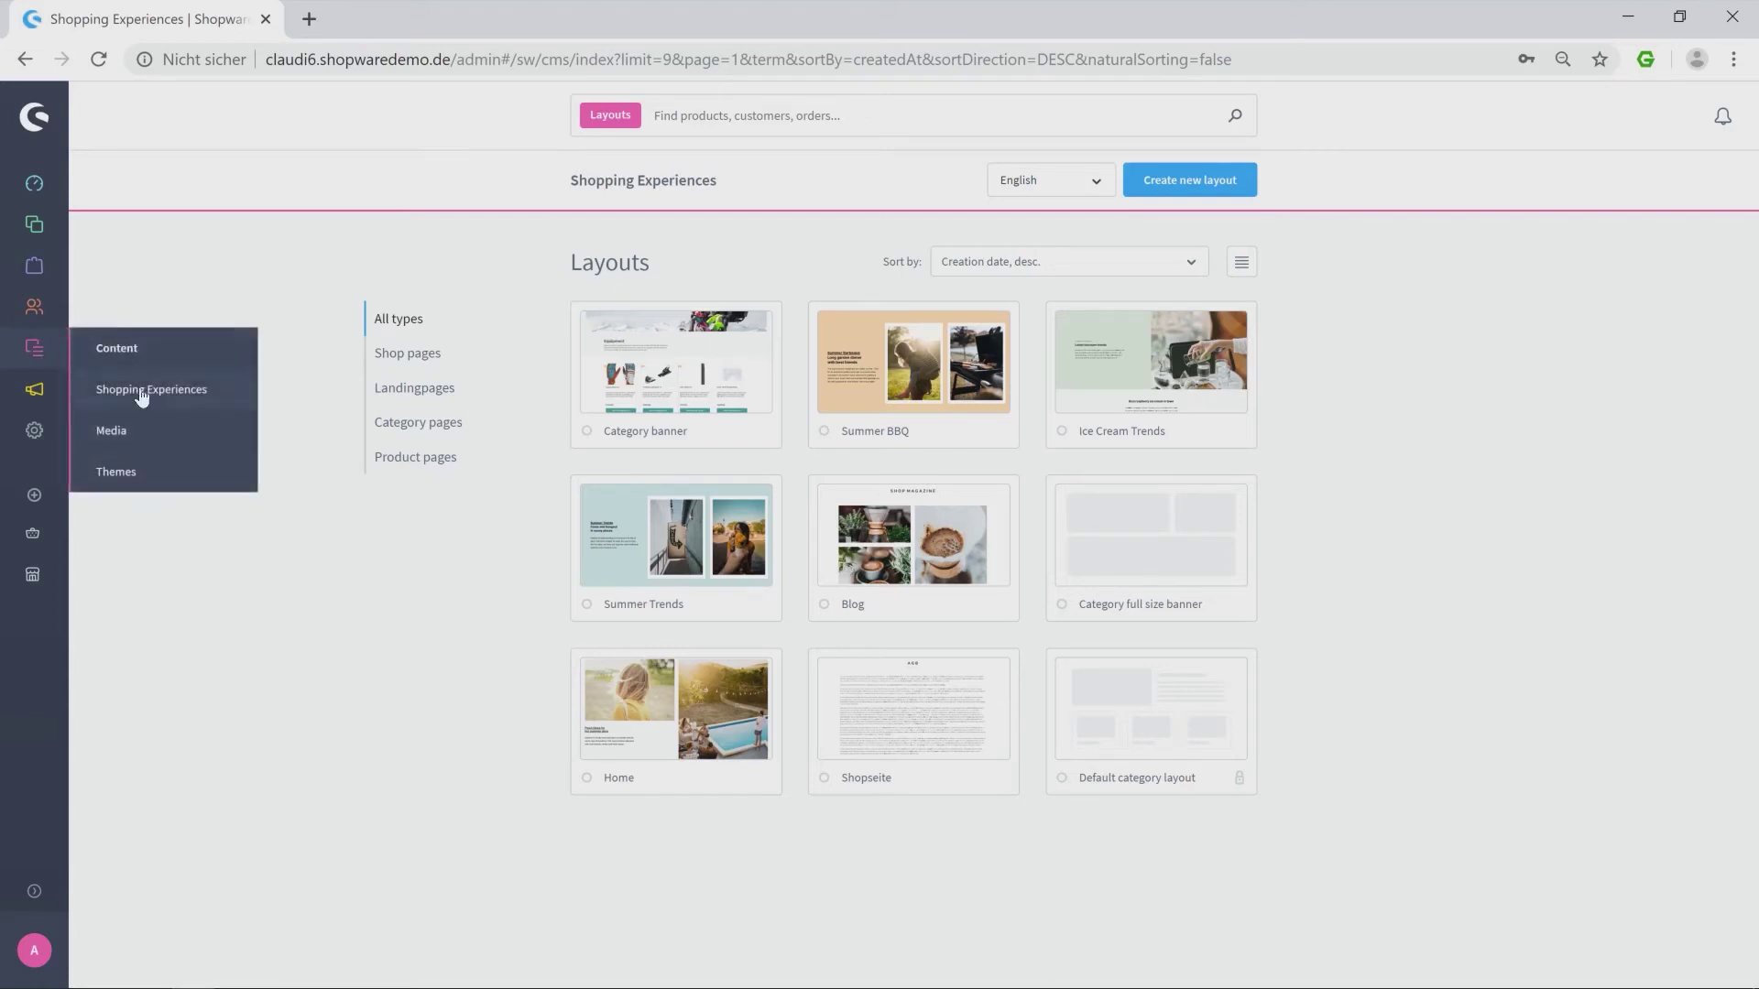
pyautogui.click(144, 437)
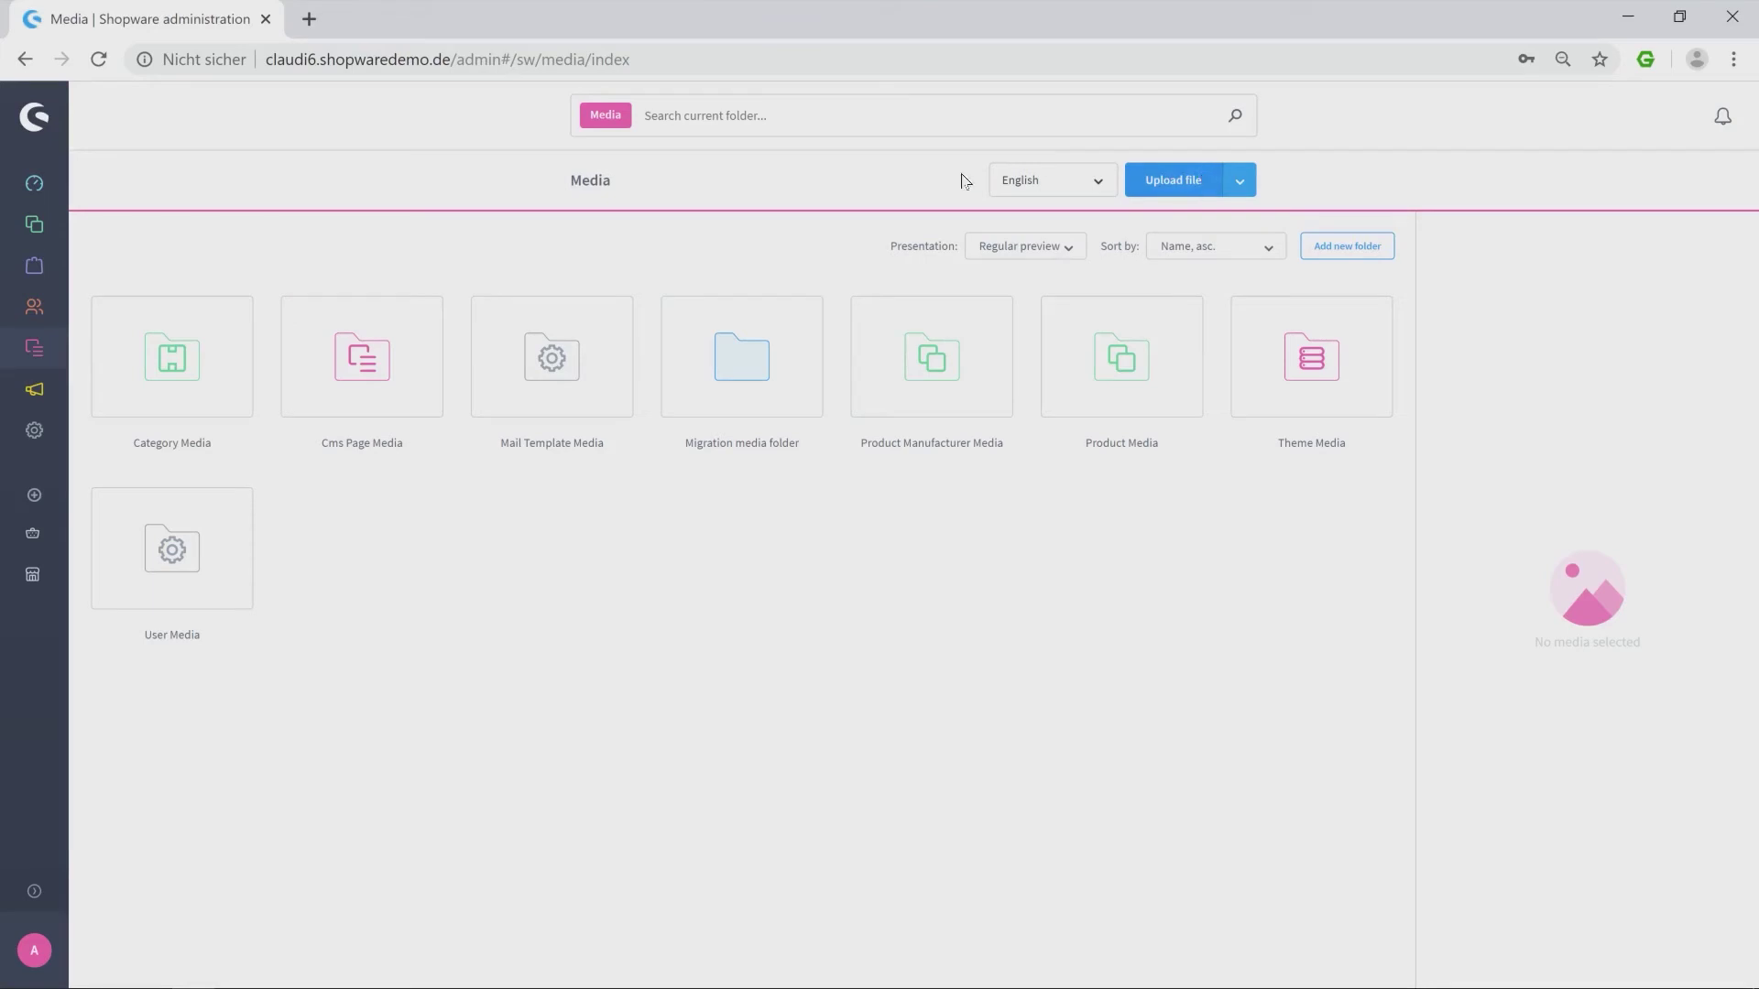
# View the installed themes and the actions available for the theme named new.
pyautogui.moveTo(36, 346)
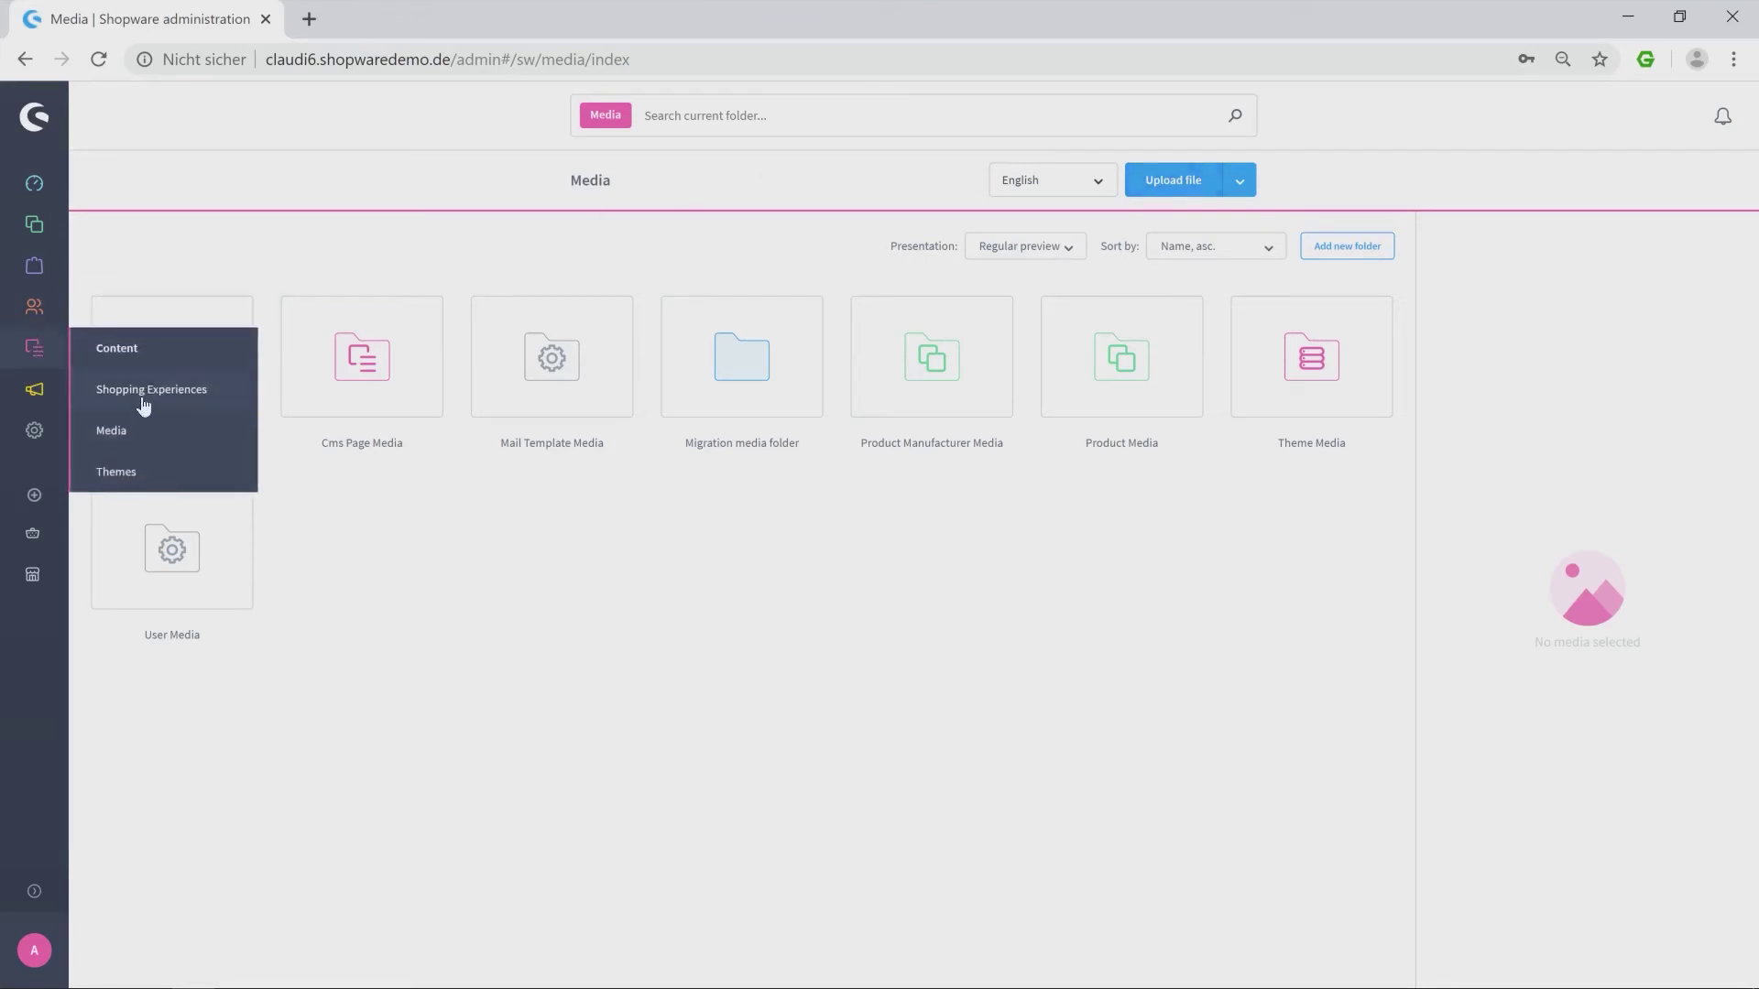
pyautogui.click(142, 473)
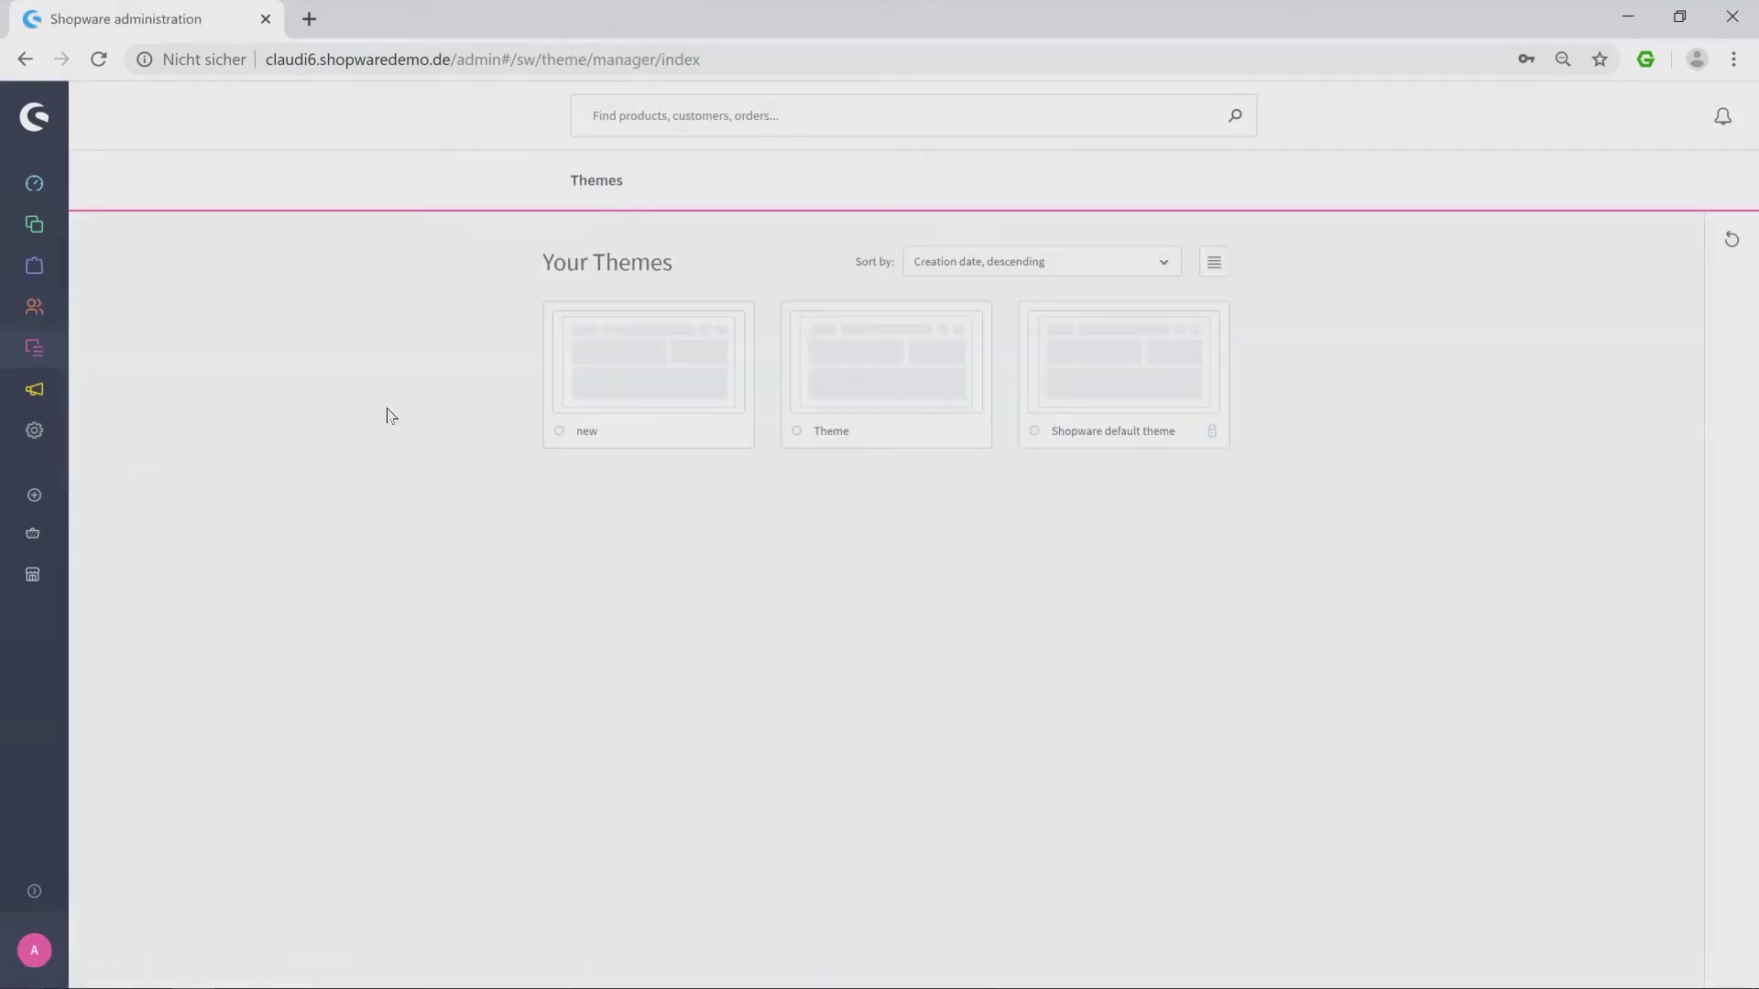
pyautogui.click(730, 326)
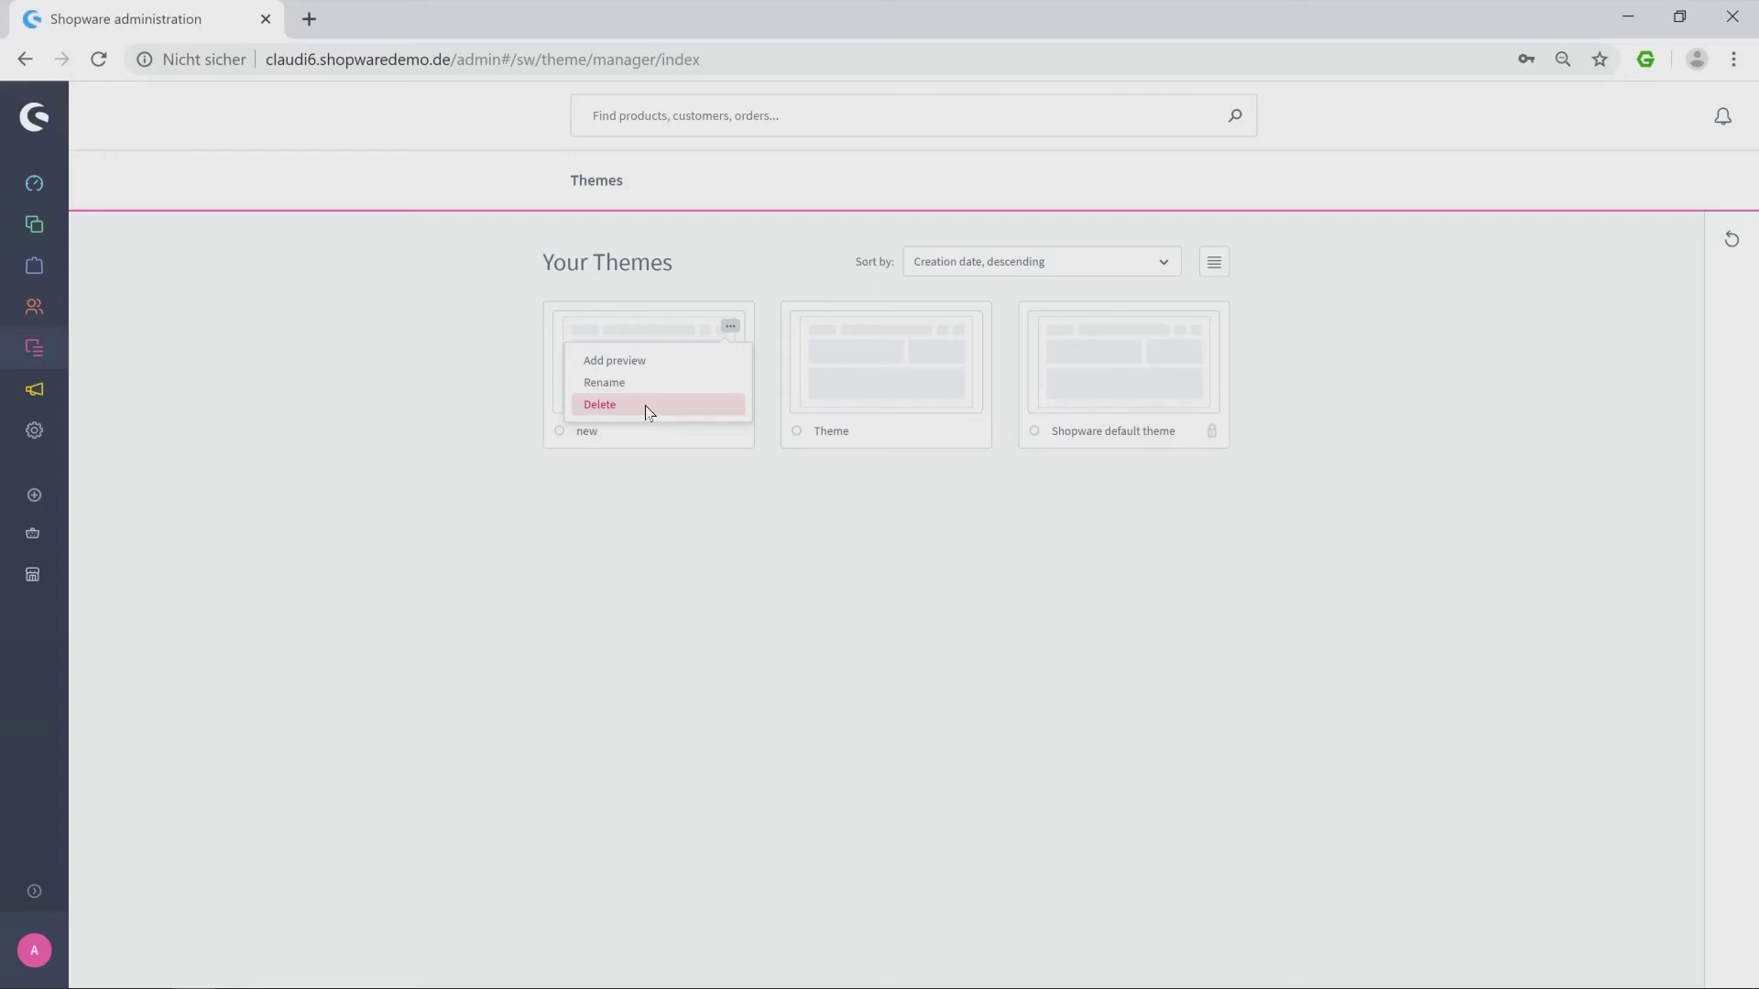
# Expand the minimized main menu and view the marketing area's promotions and newsletter recipients.
pyautogui.click(25, 904)
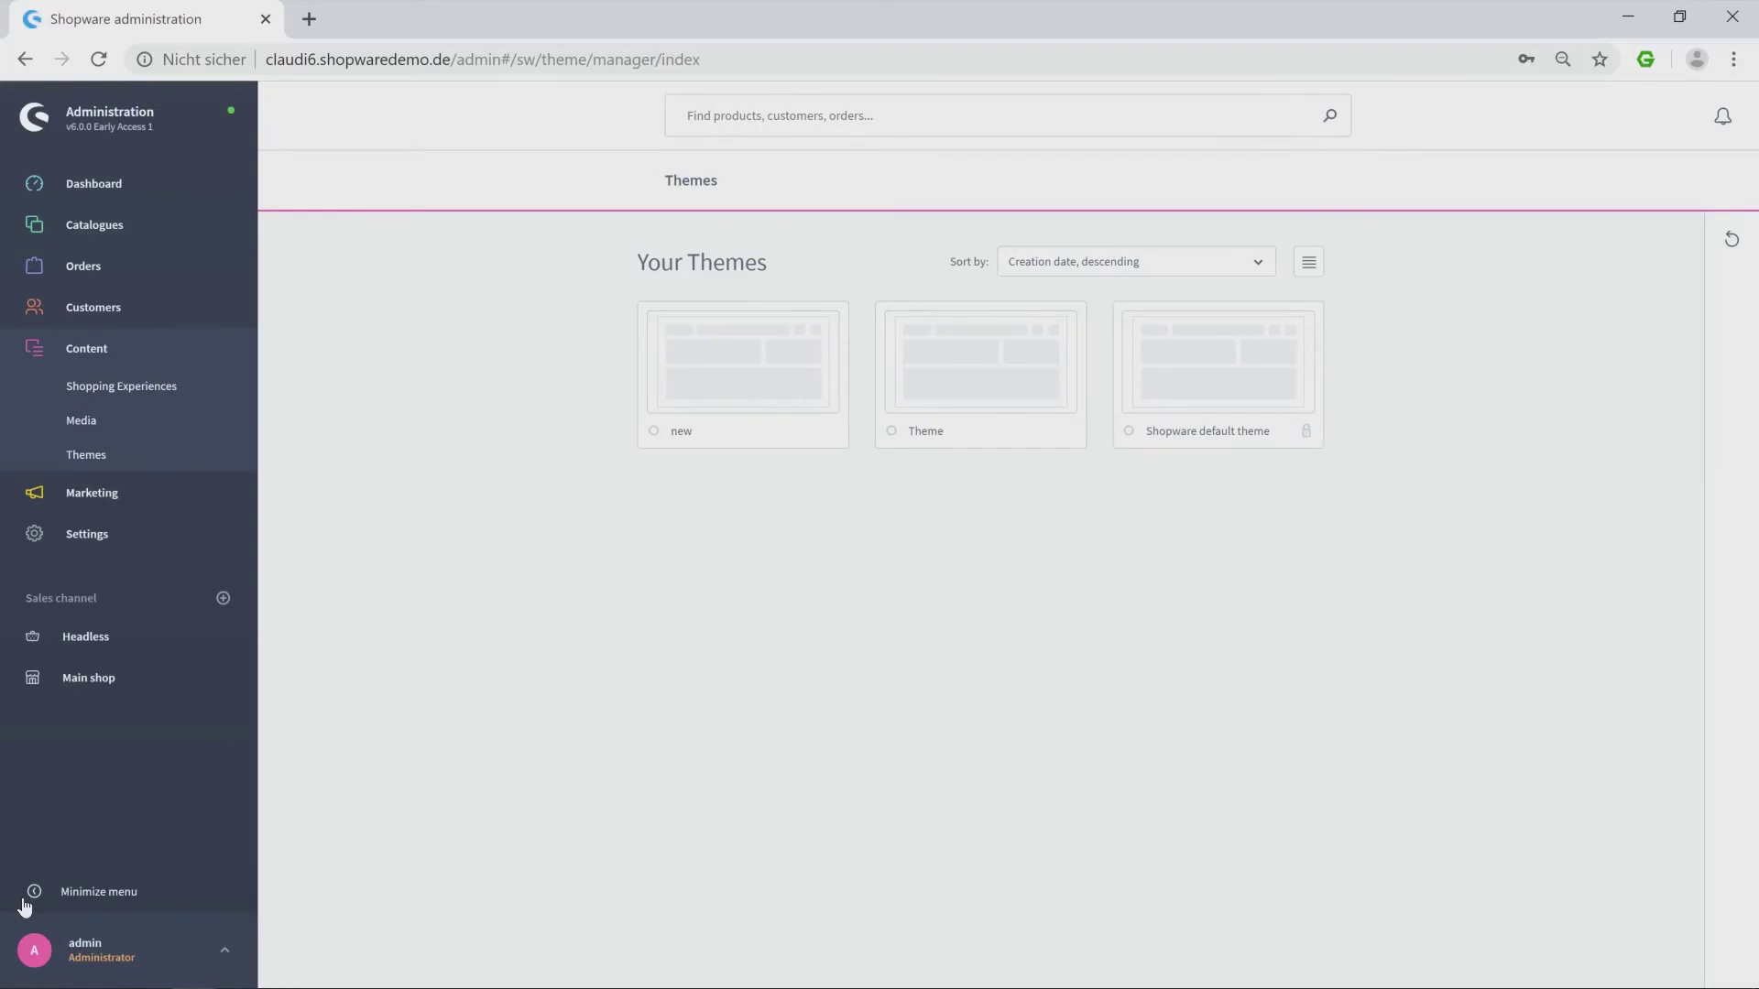
pyautogui.click(79, 497)
pyautogui.click(132, 438)
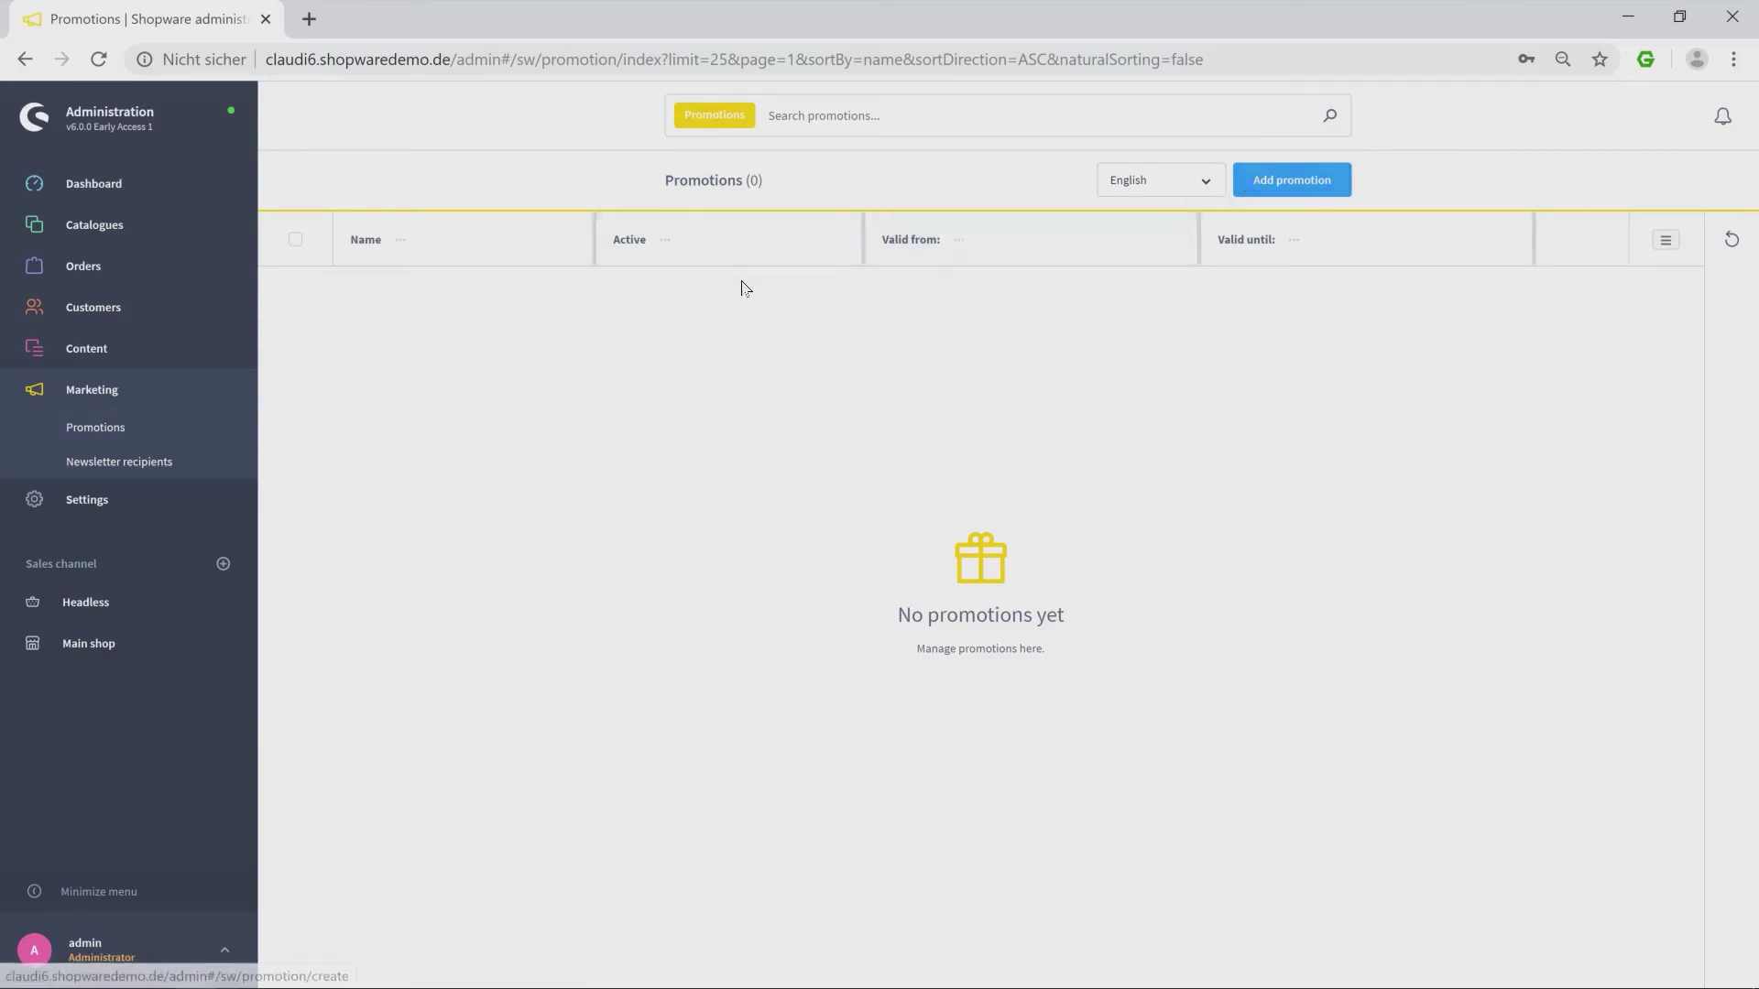
pyautogui.click(152, 462)
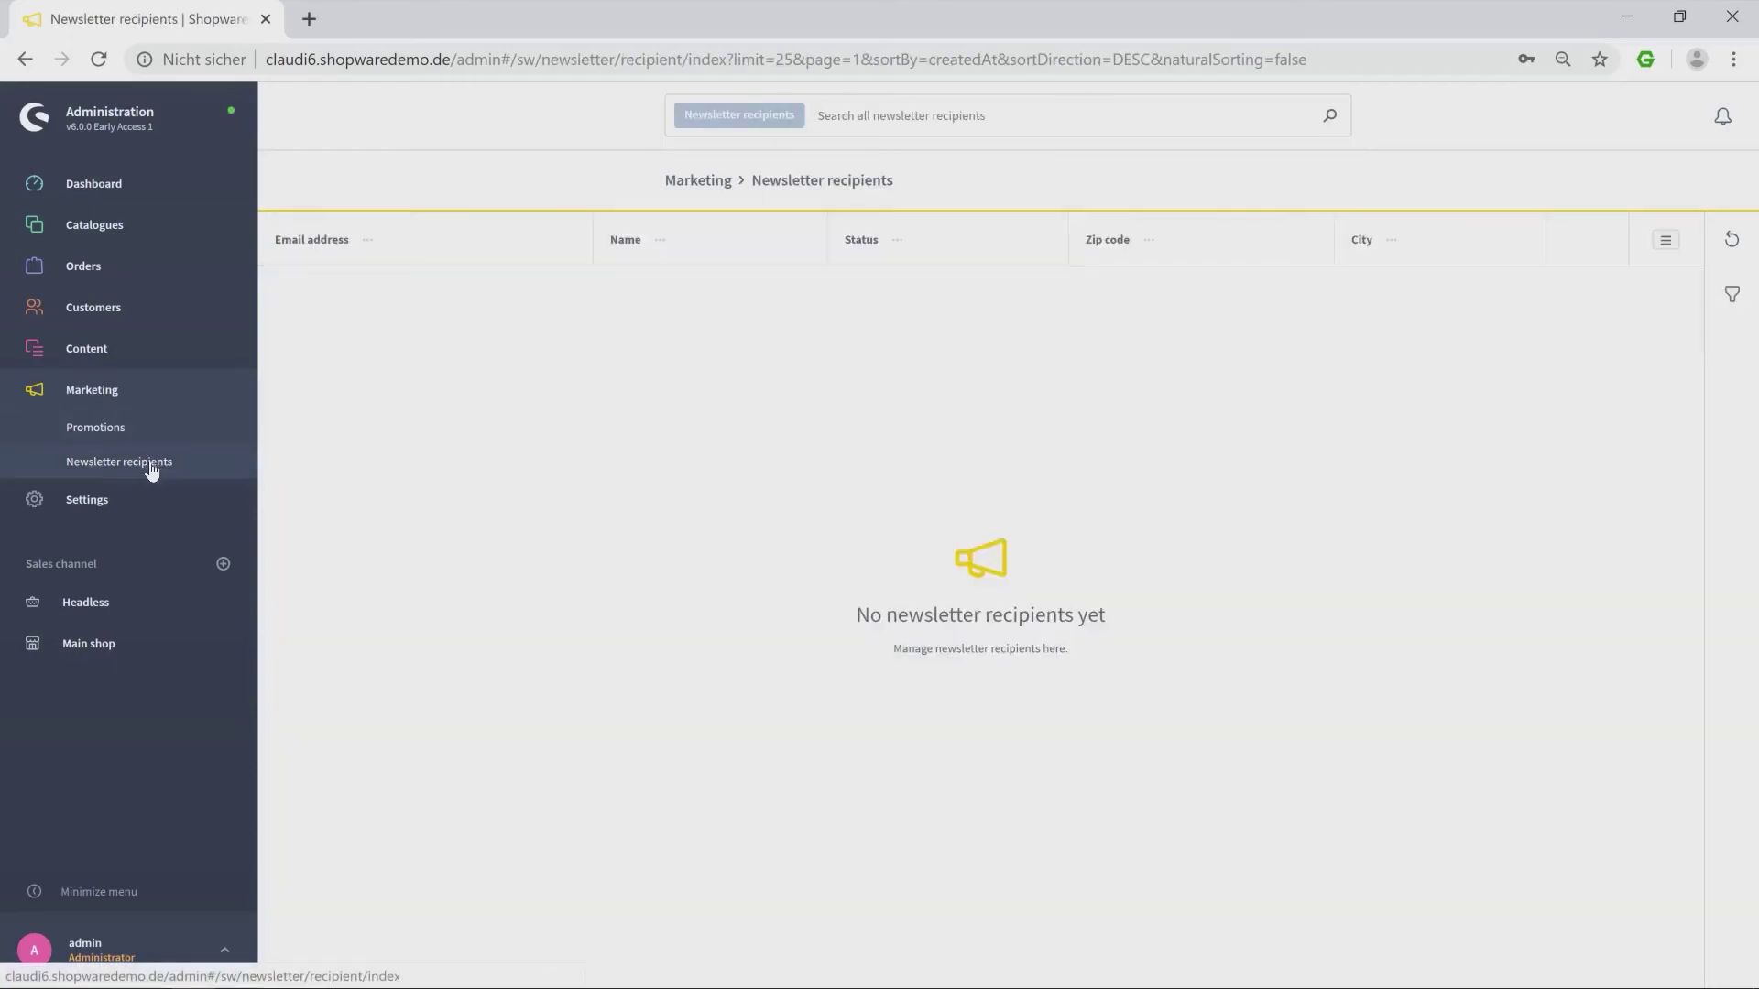
# View the shop and system settings as well as the general settings of the Main shop sales channel.
pyautogui.click(139, 501)
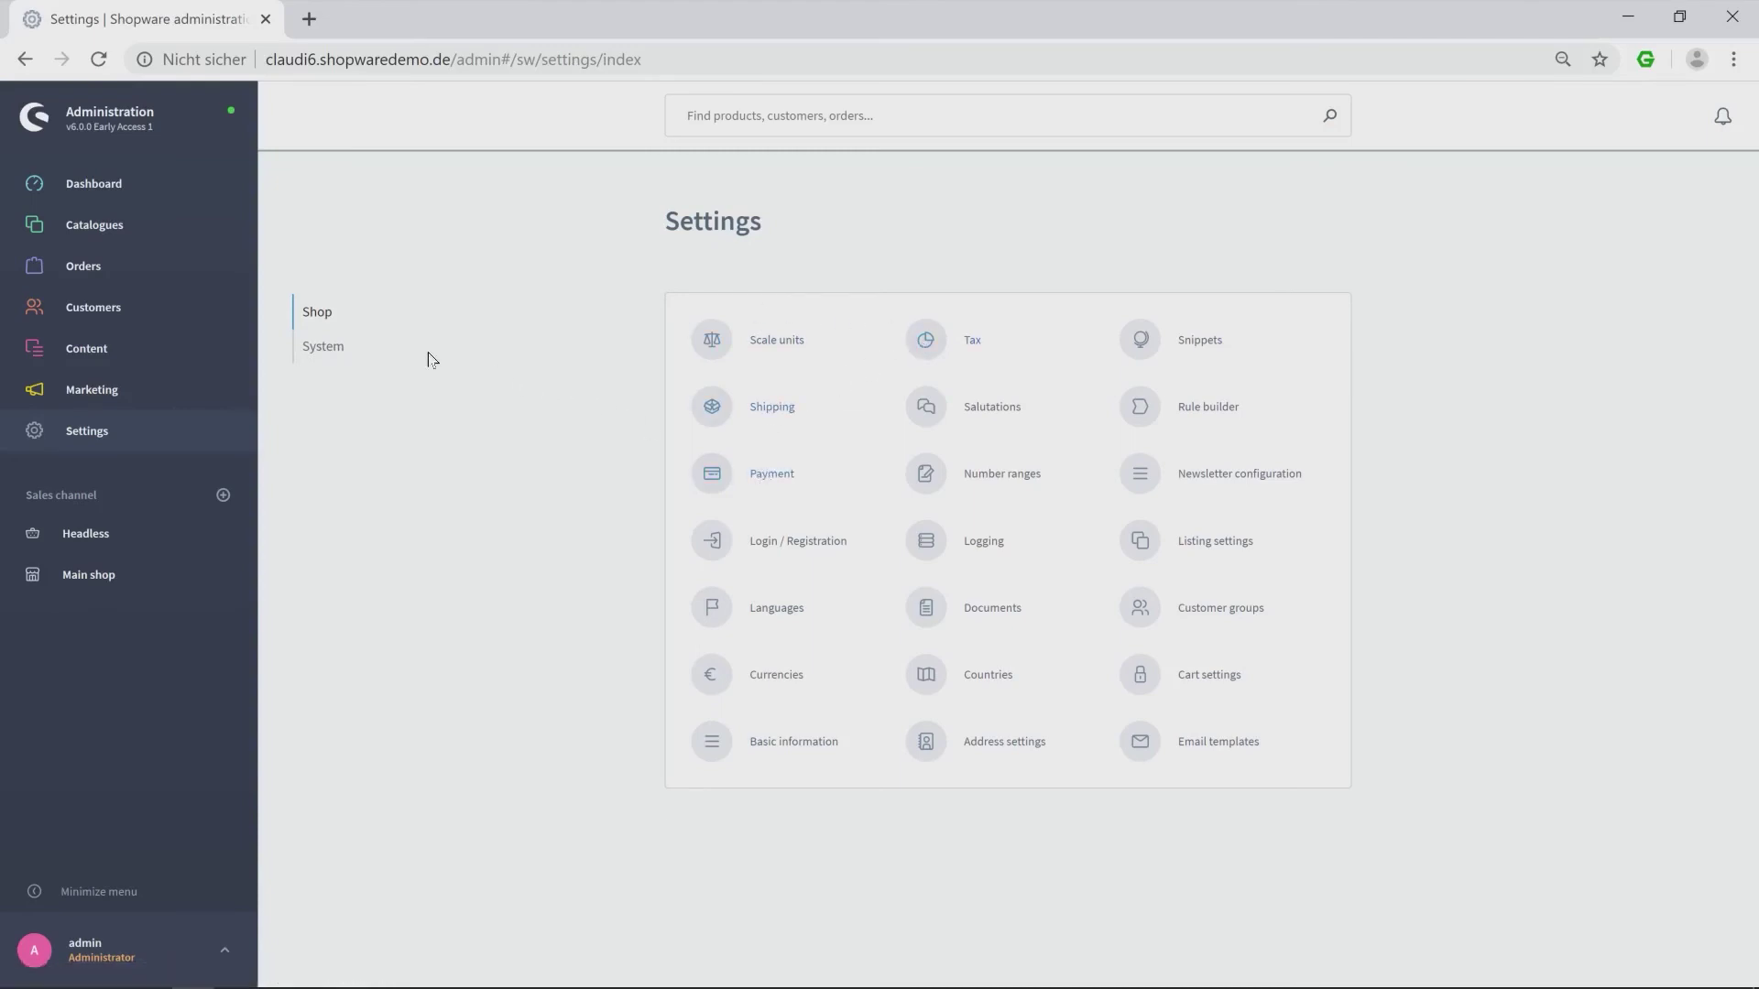
pyautogui.click(330, 355)
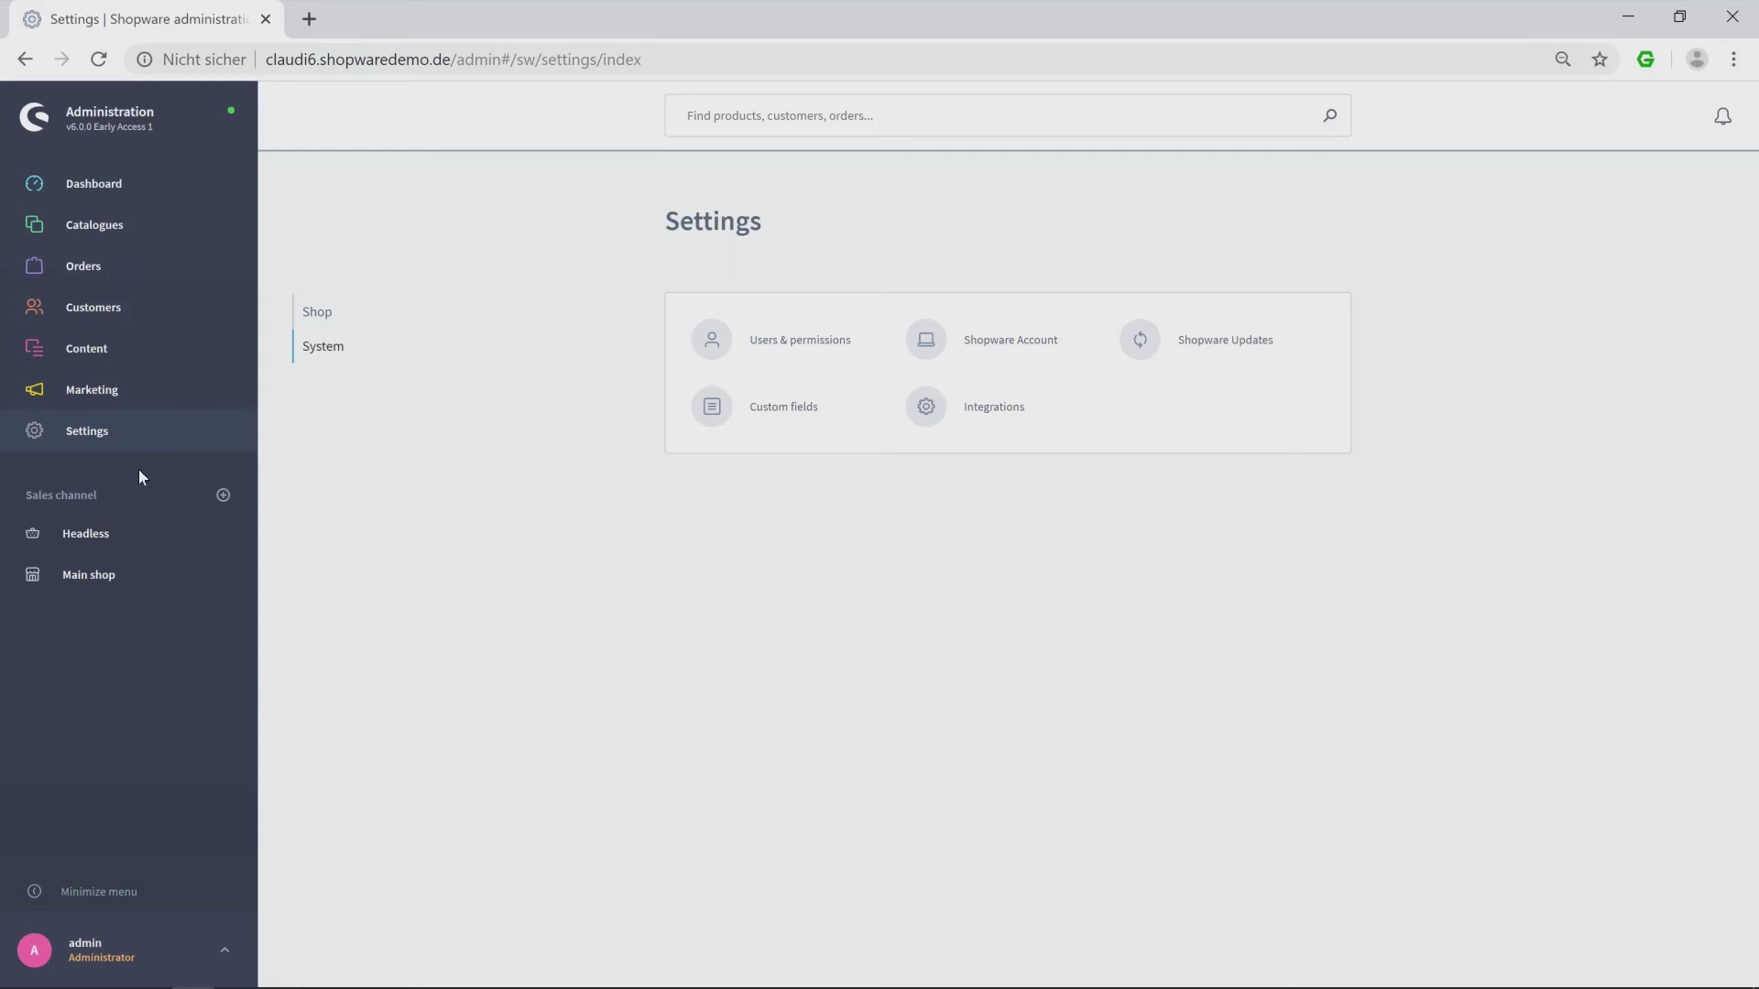
pyautogui.click(108, 575)
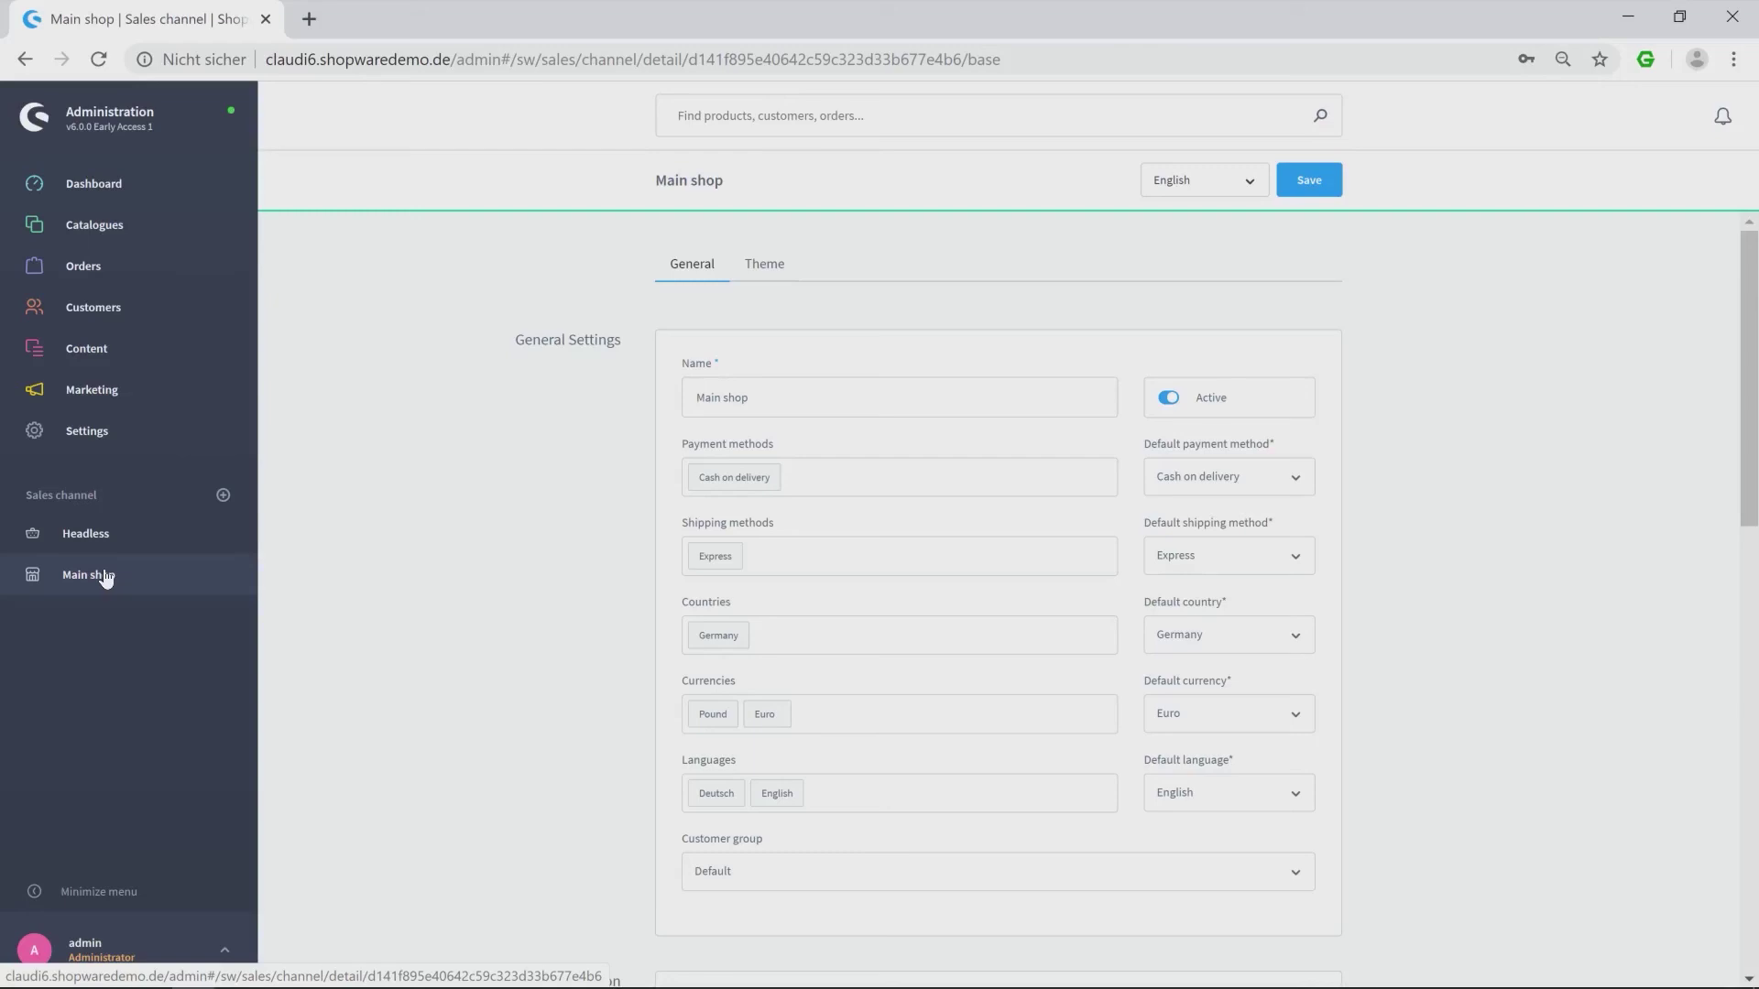
# View your user profile and the overview of available keyboard shortcuts.
pyautogui.click(138, 948)
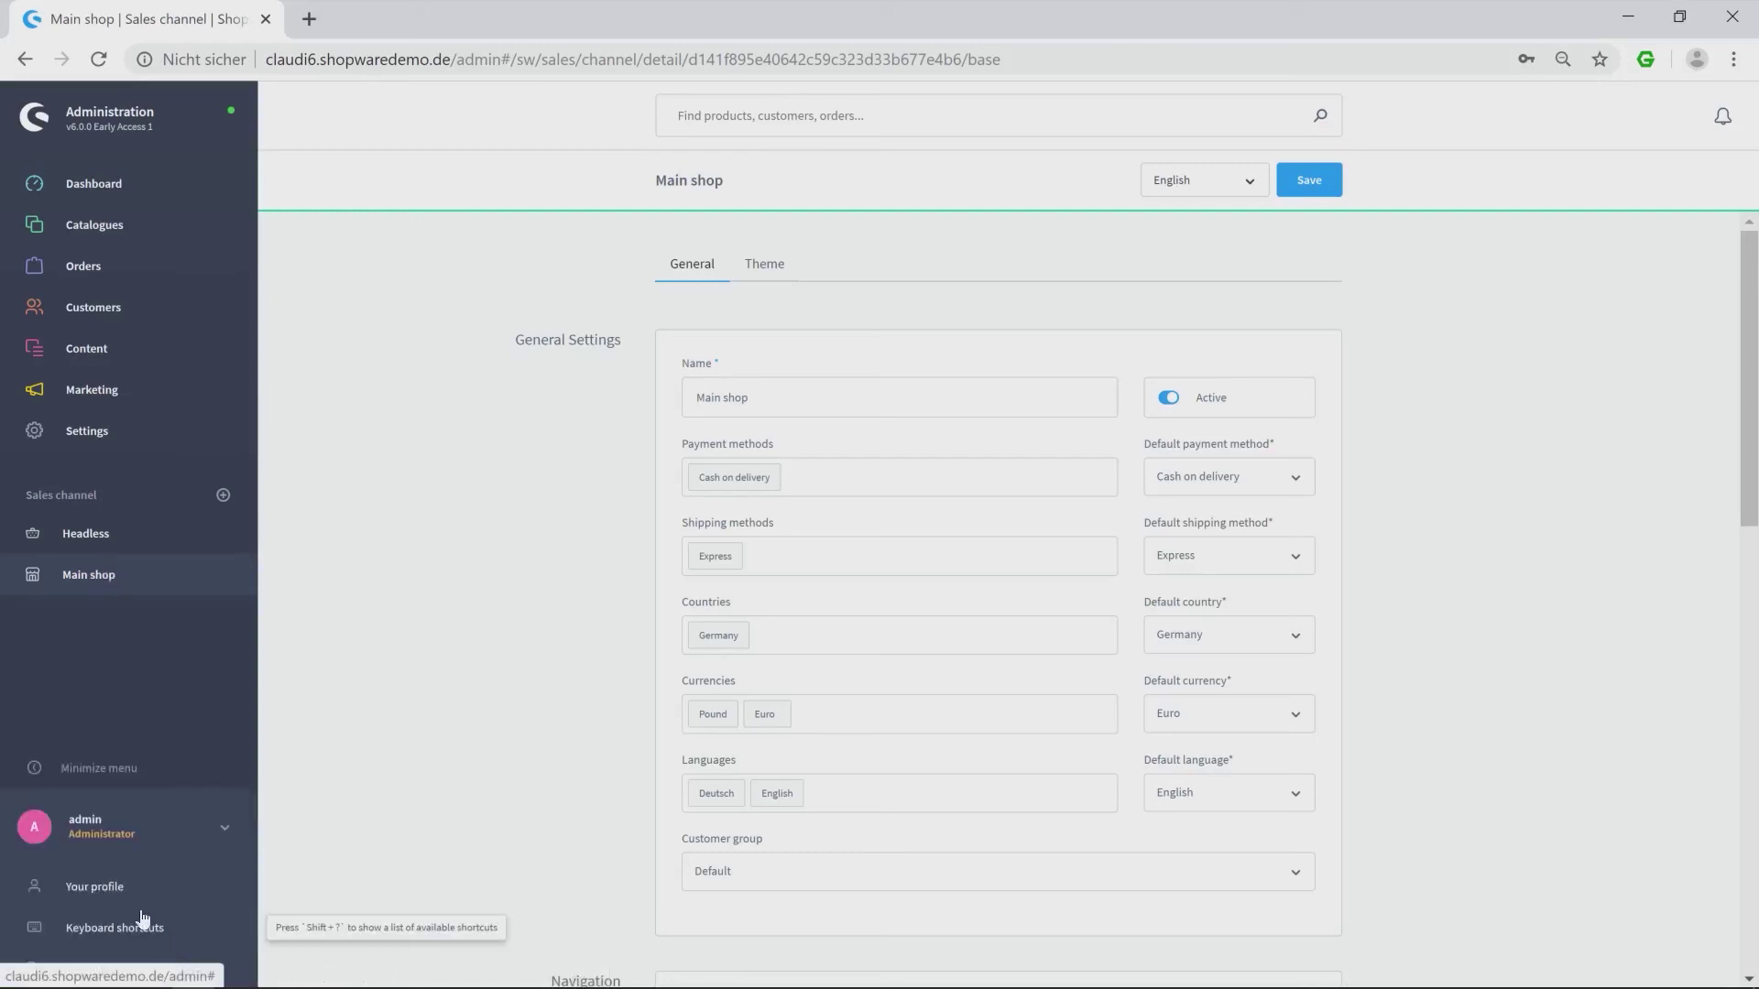
pyautogui.click(108, 890)
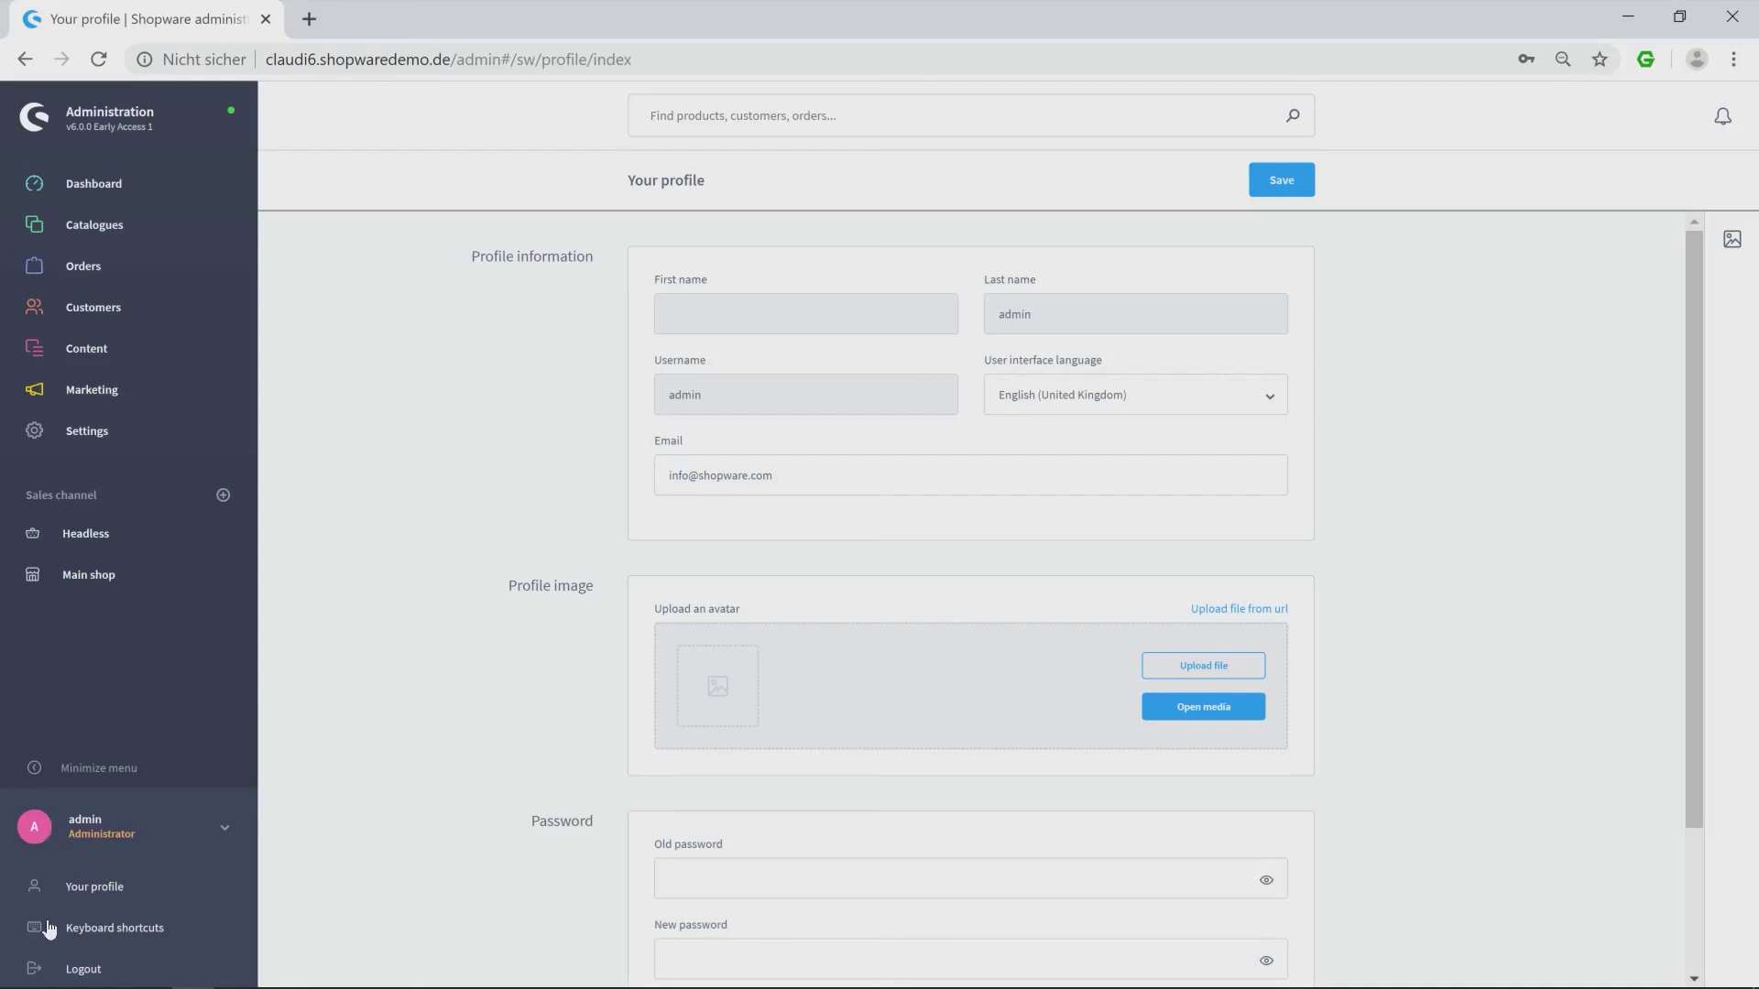
pyautogui.click(87, 931)
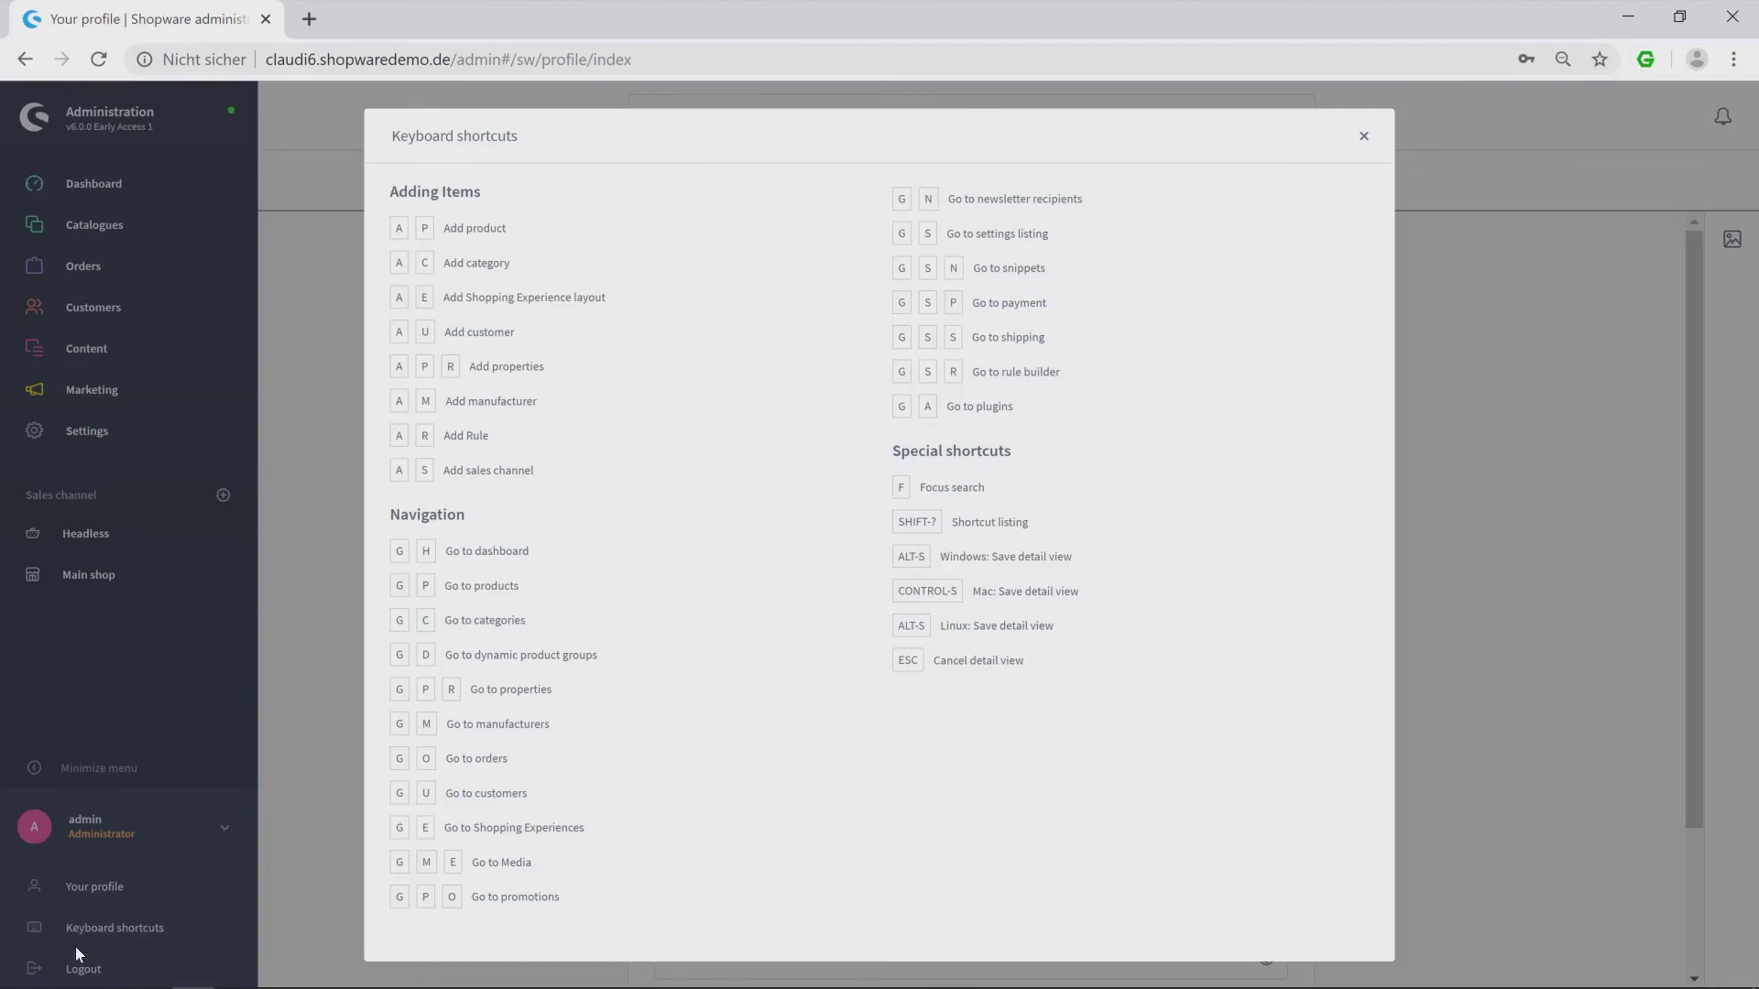
# Close the keyboard shortcuts overview and log out of the administration.
pyautogui.click(75, 952)
pyautogui.click(78, 969)
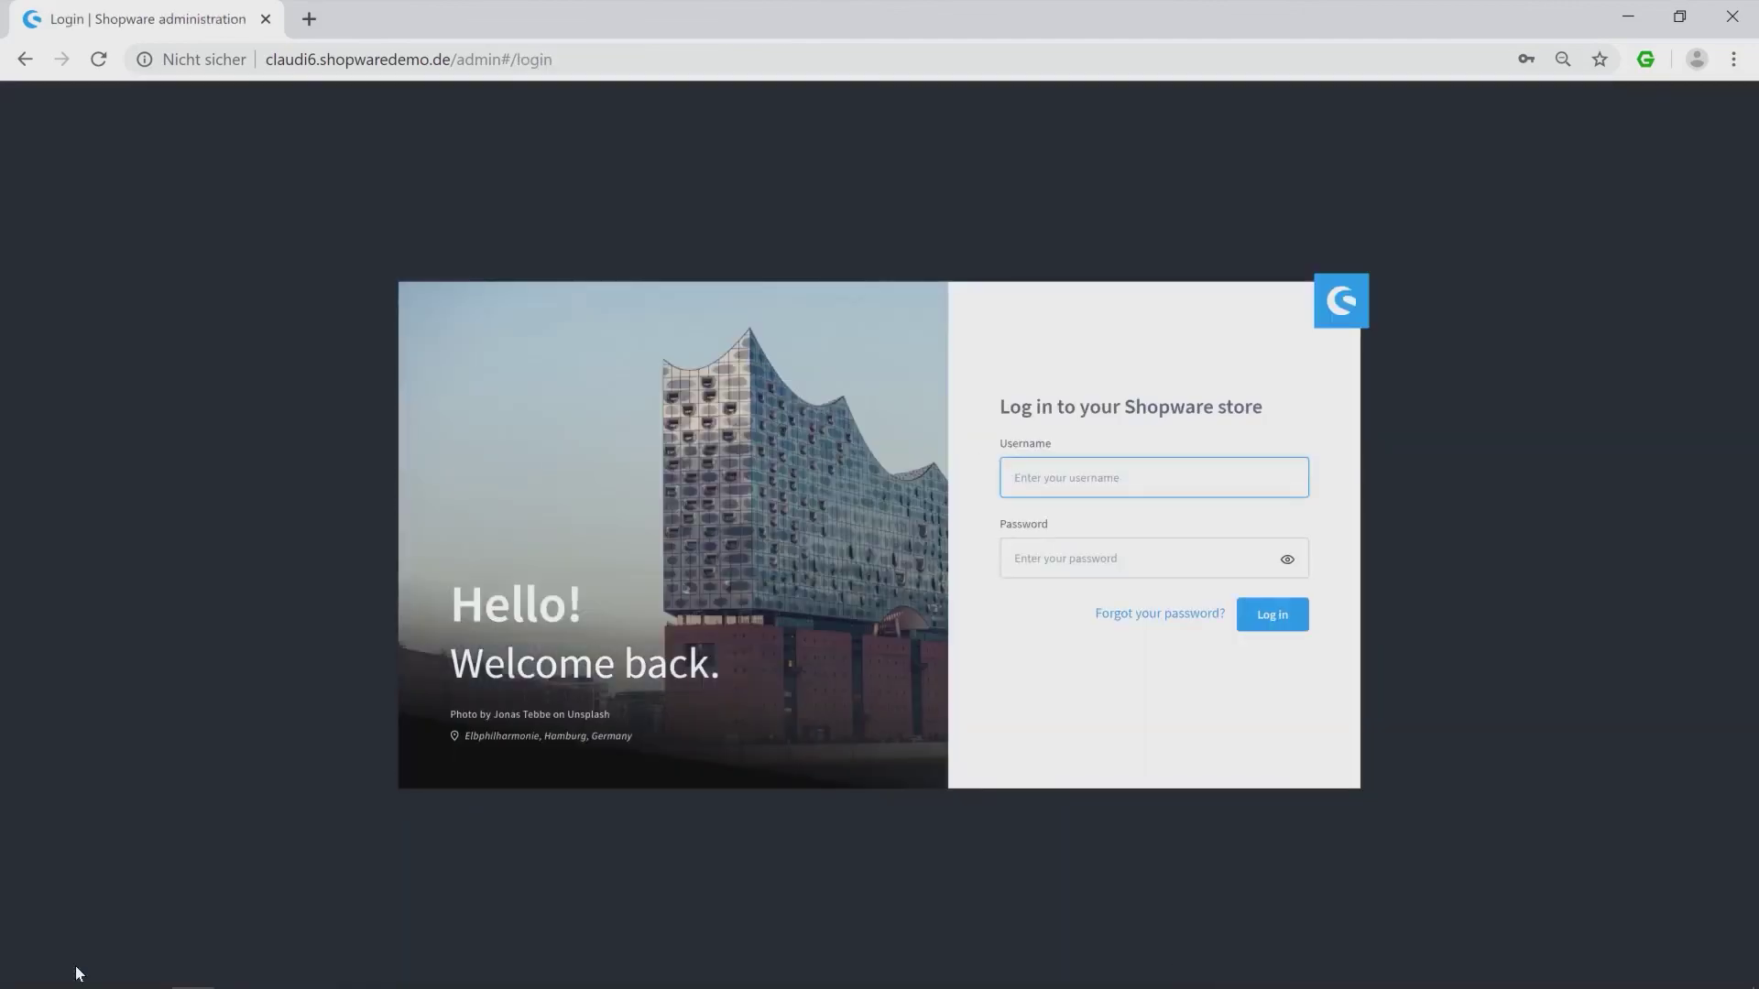